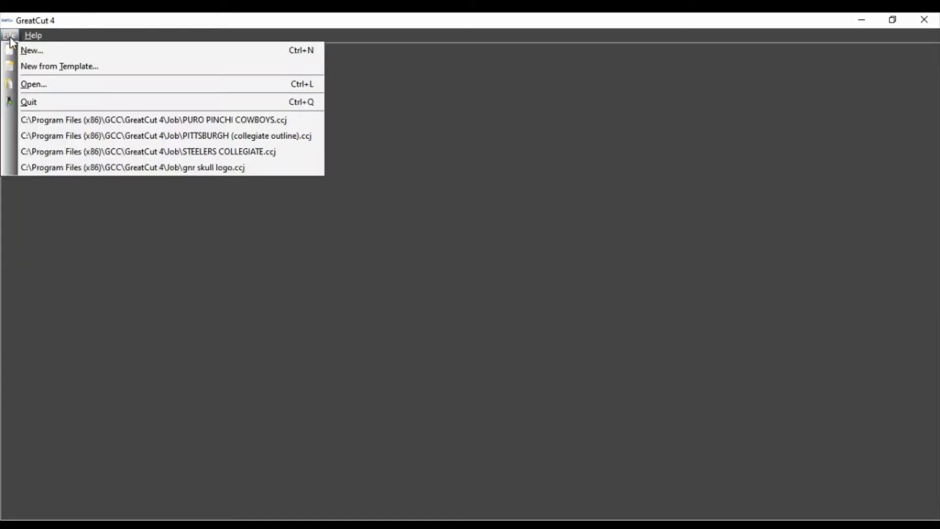
Start a new untitled job and set the working area to an 11 x 8.5 inch landscape page
left_click(31, 54)
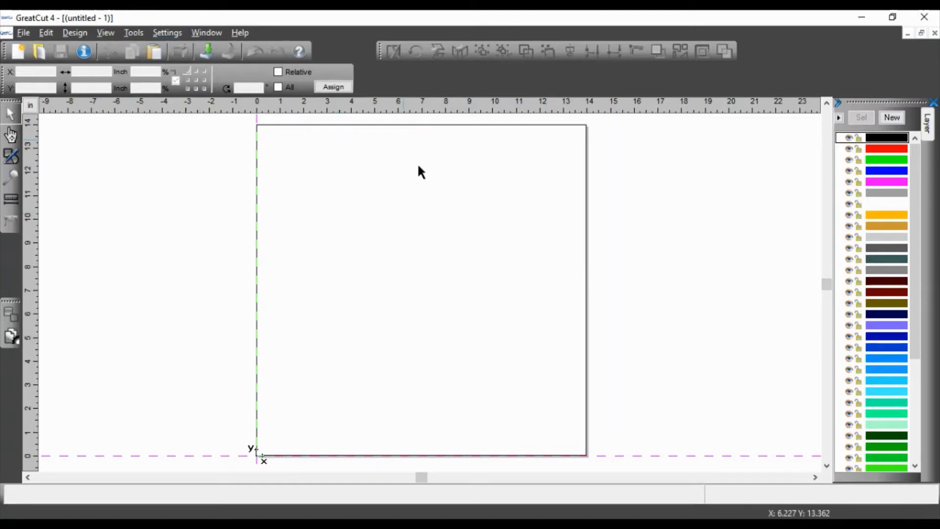
left_click(163, 32)
left_click(204, 83)
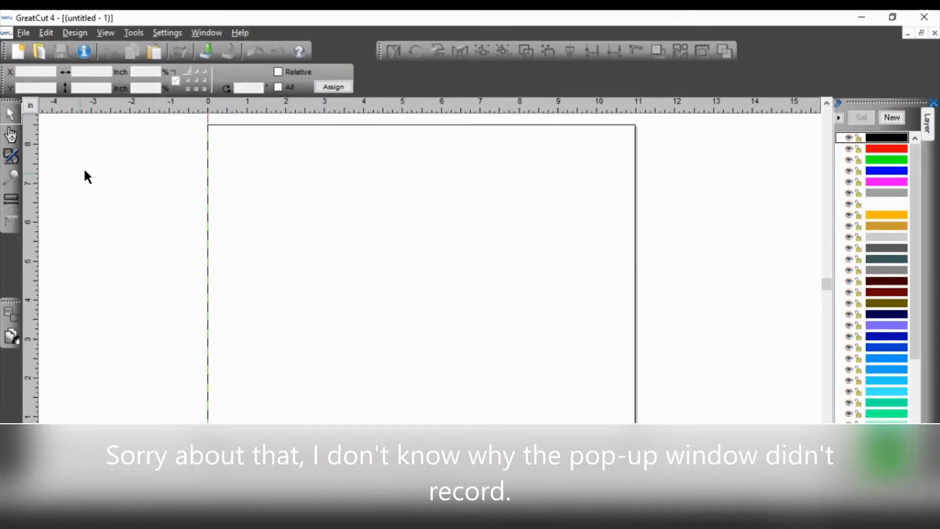
Import the GNR LOGO image onto the page
left_click(23, 34)
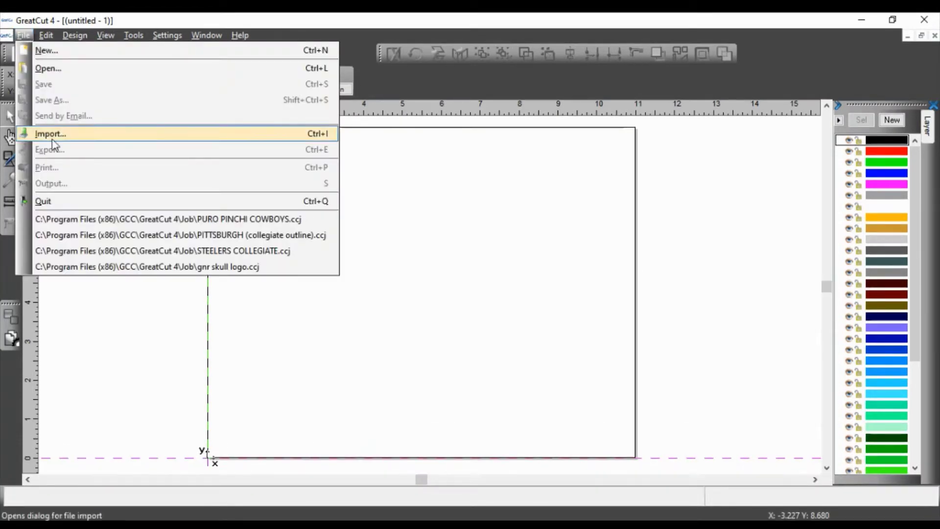
left_click(51, 134)
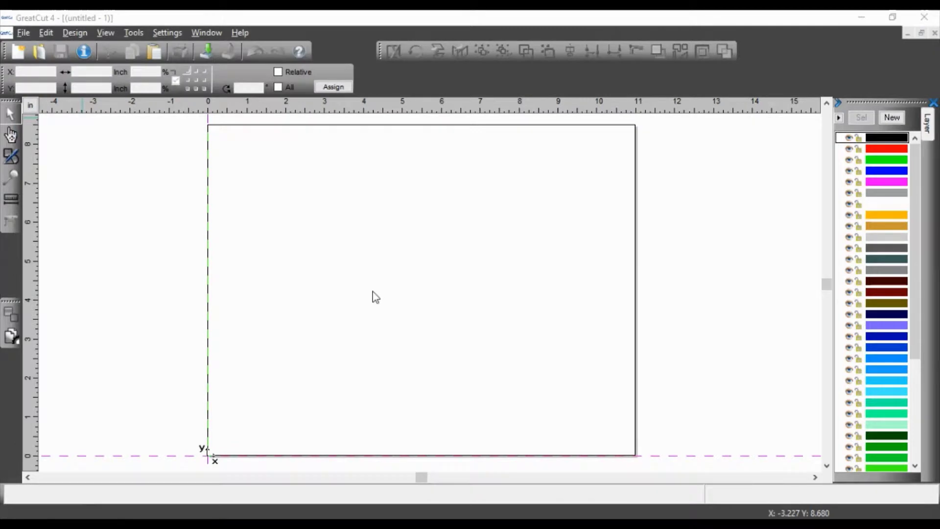
left_click(438, 147)
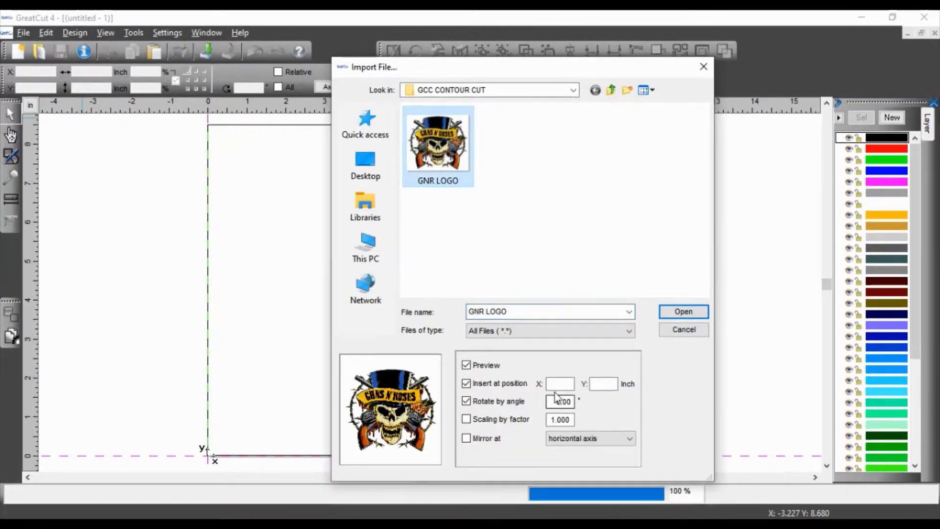
left_click(683, 312)
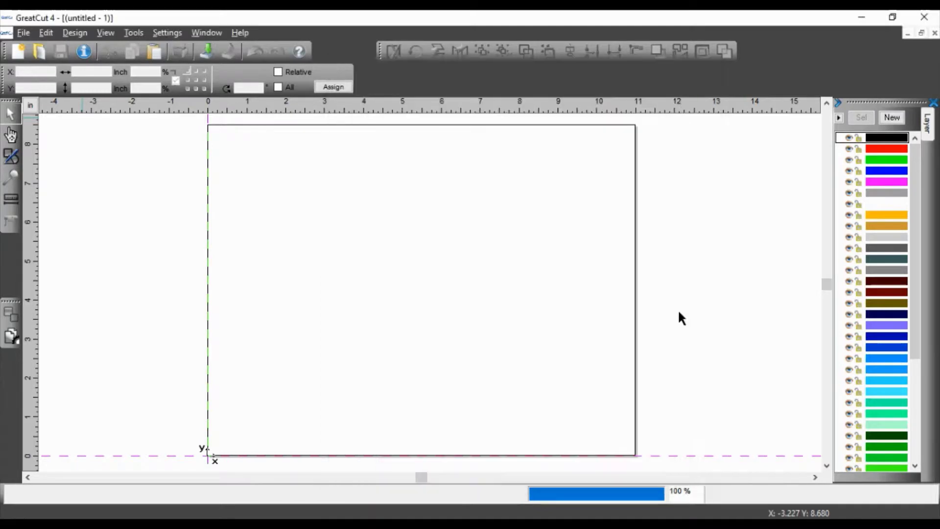
Centre the logo on the page and enlarge it to about 8 x 7.2 inches
left_click(334, 332)
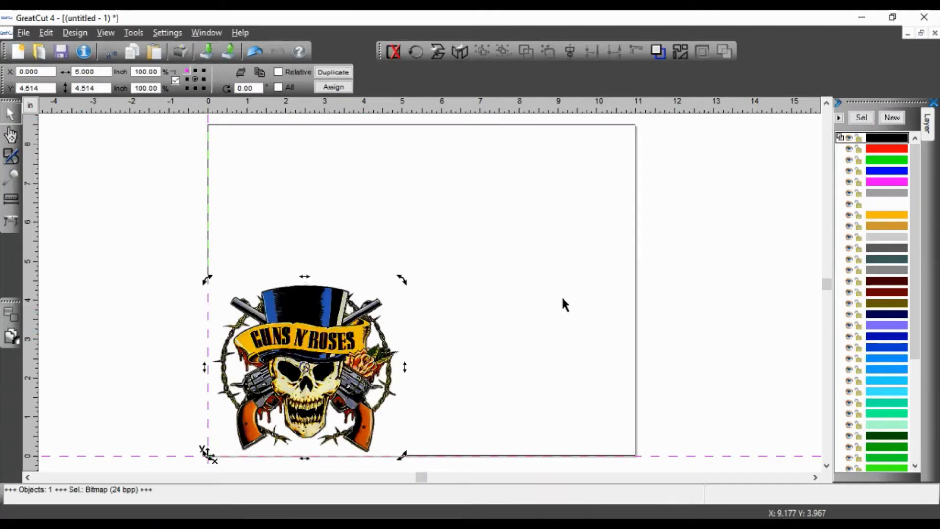
left_click_drag(328, 345, 380, 215)
left_click_drag(453, 323, 570, 427)
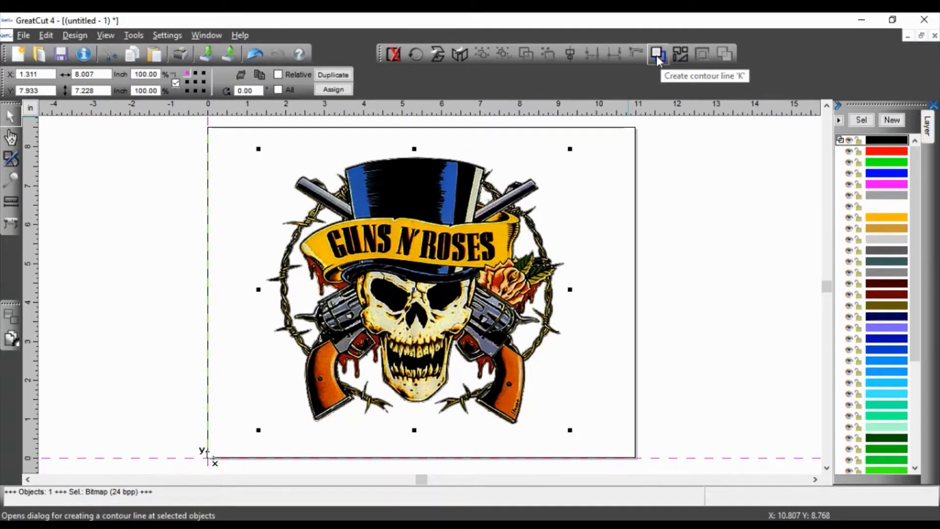
Open the Contour Line dialog for the logo, keeping 0.00 offset and Round corners
left_click(657, 55)
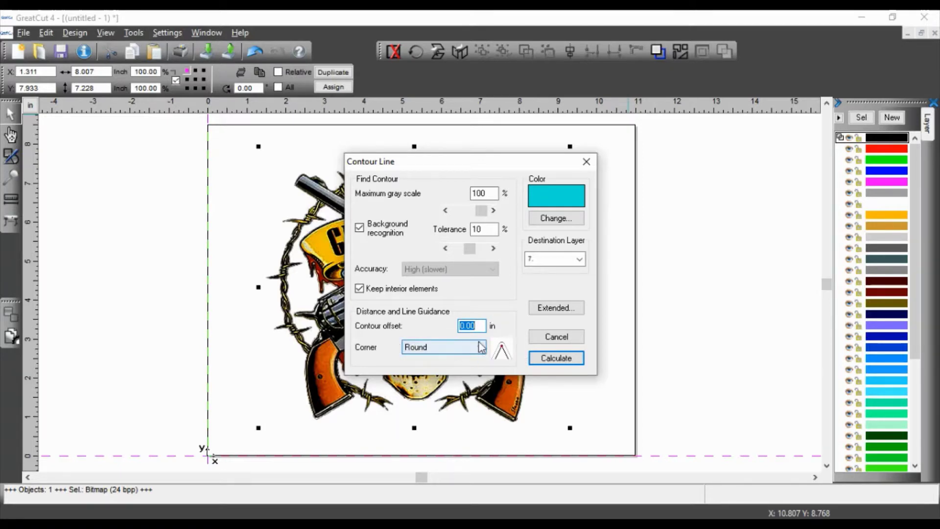
key("Tab")
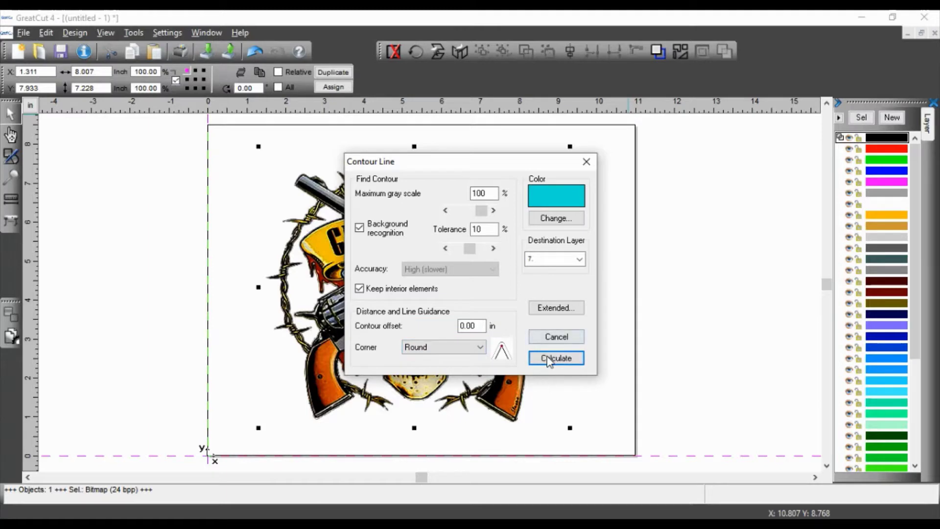
left_click(556, 313)
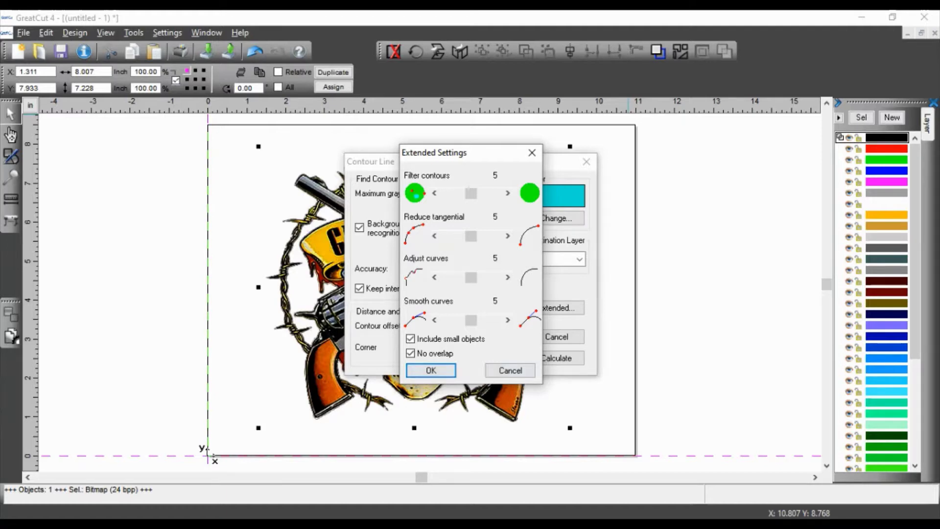
left_click(496, 370)
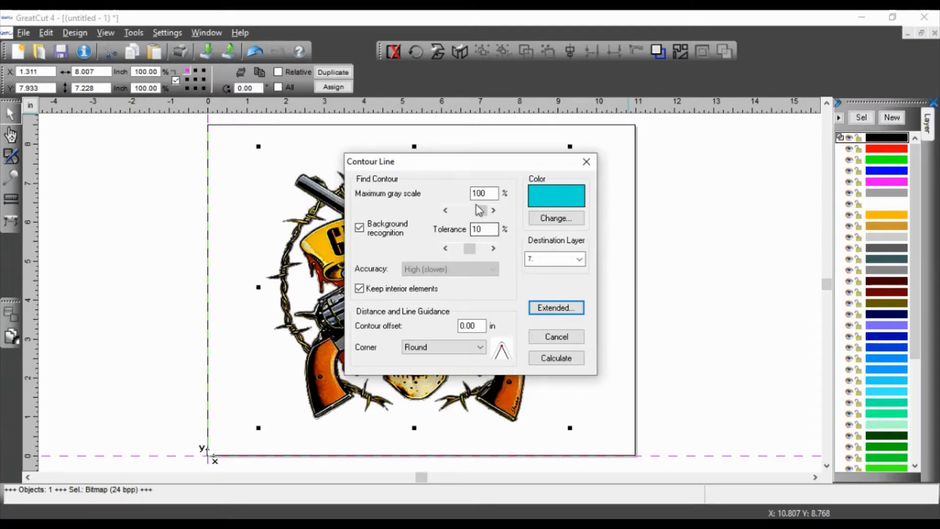
left_click(556, 307)
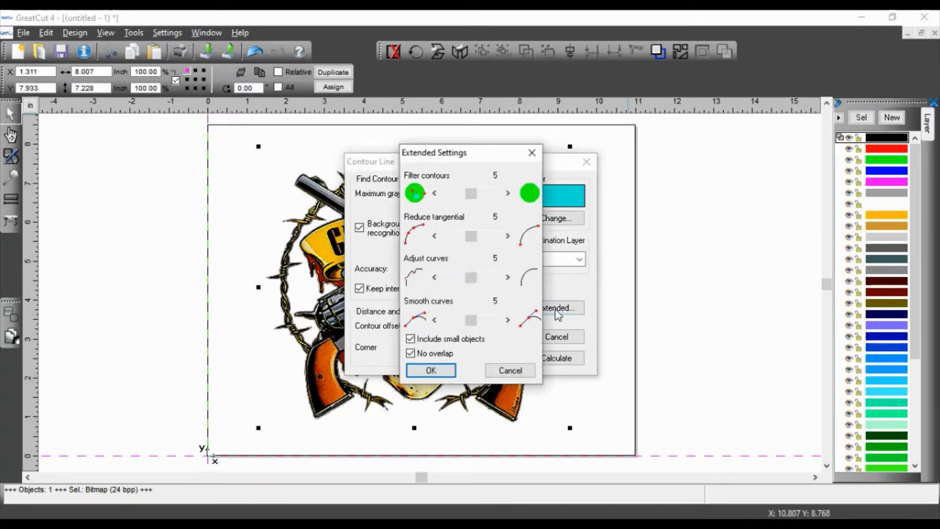
left_click(510, 370)
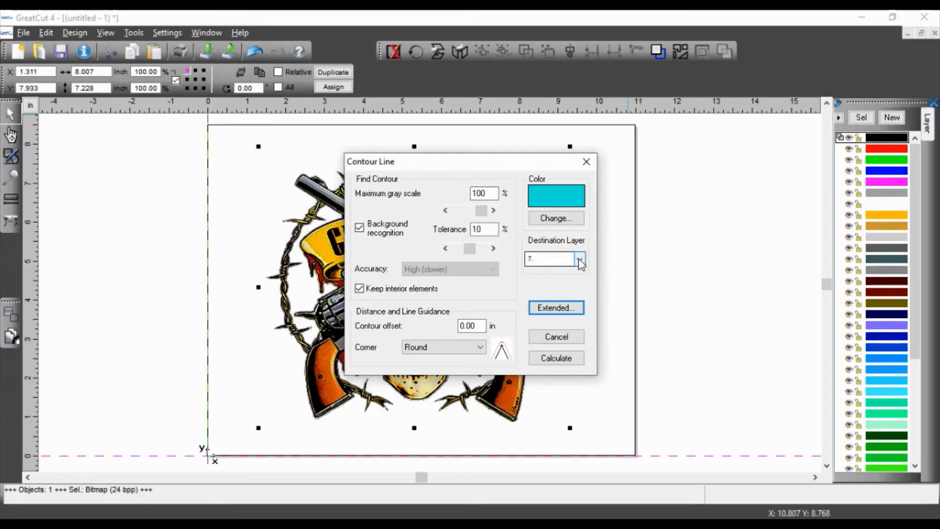
Set the destination layer to 7 and calculate the teal contour around the logo
left_click(580, 261)
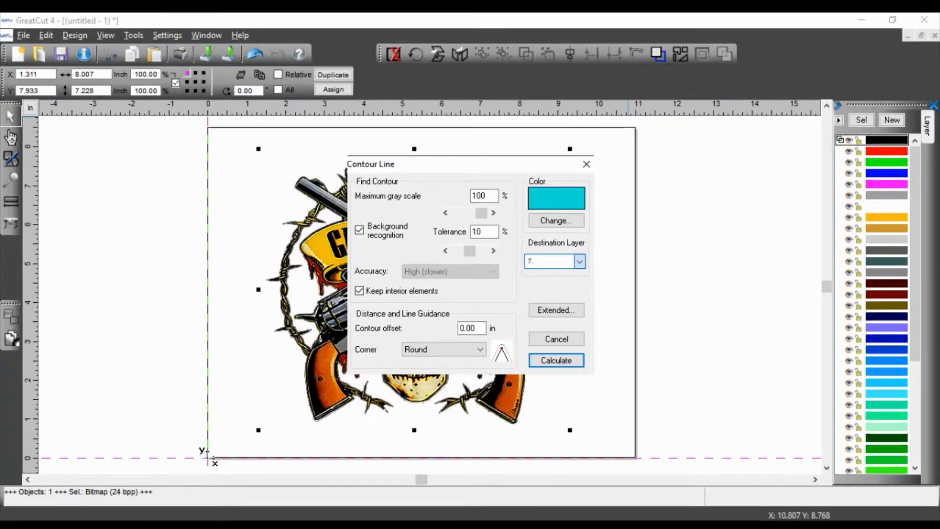
scroll(580, 260, "down", 12)
type("7")
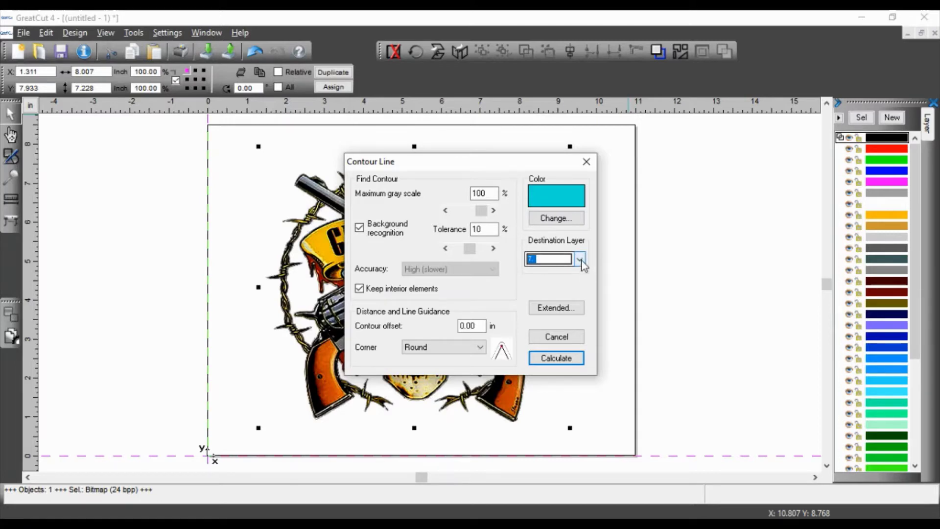
left_click(560, 359)
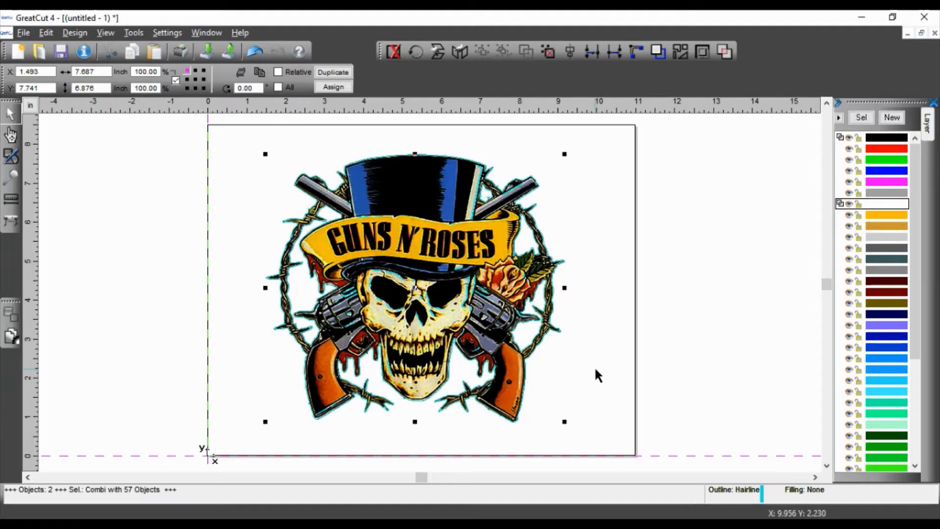
scroll(468, 312, "up", 5)
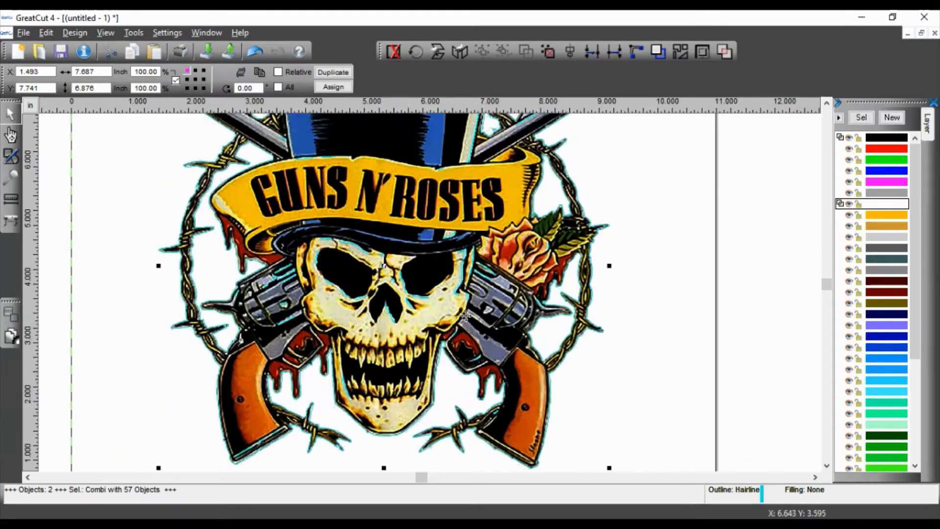
scroll(471, 311, "up", 4)
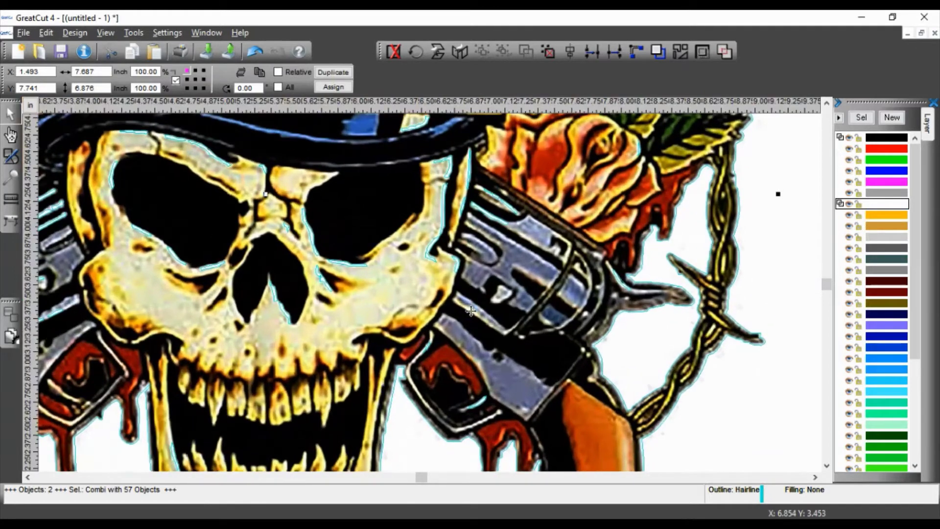
scroll(471, 311, "up", 1)
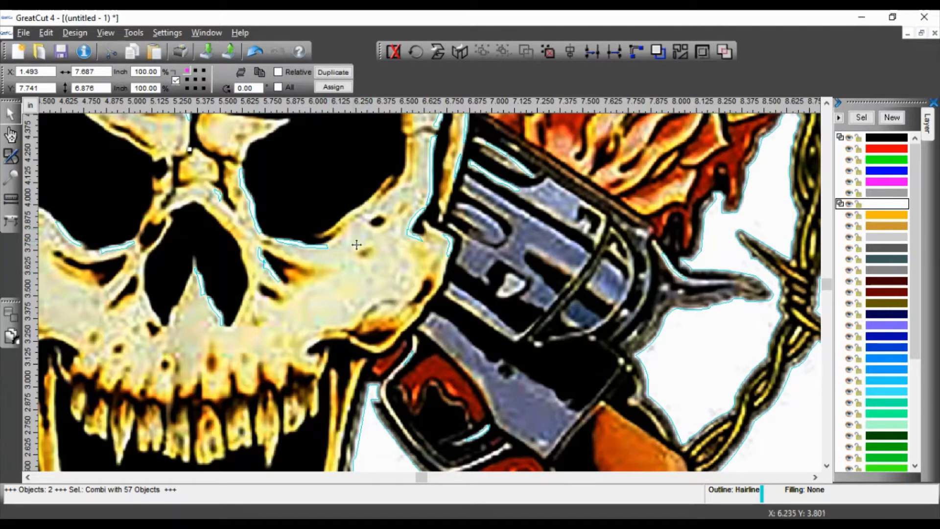
scroll(368, 272, "down", 2)
scroll(386, 264, "down", 5)
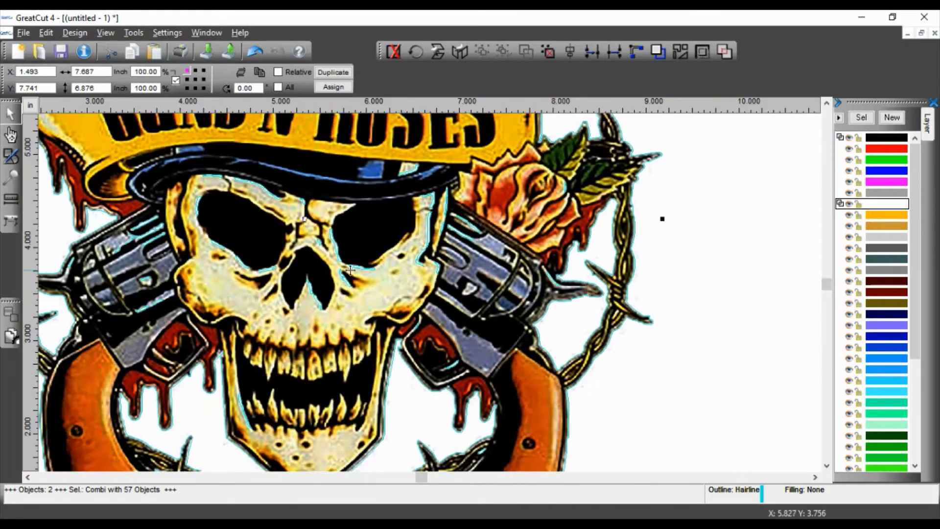
scroll(353, 269, "down", 3)
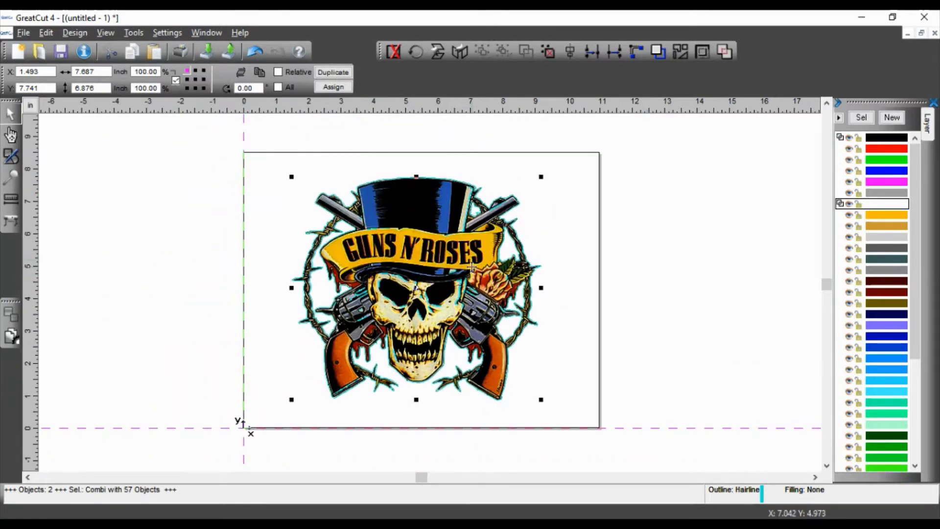
Hide the layer holding the logo bitmap, then select the teal contour
left_click(678, 241)
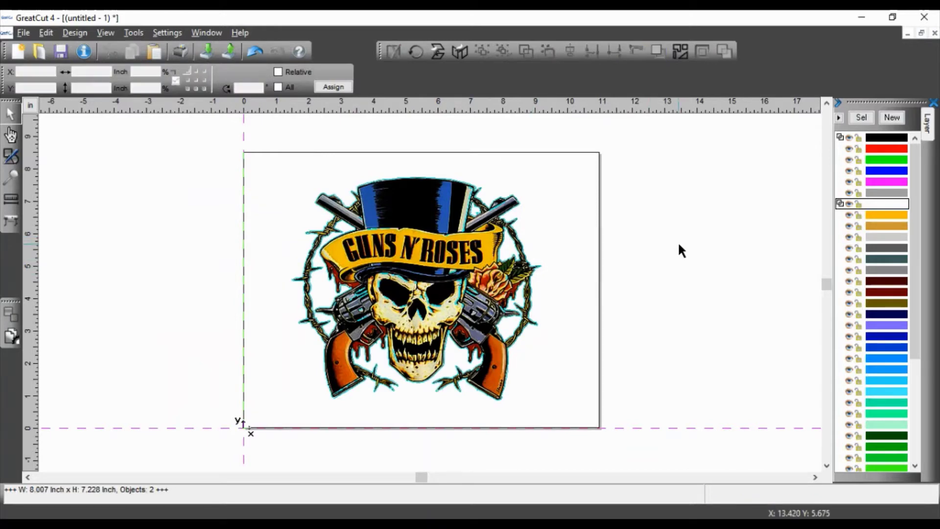
left_click(884, 138)
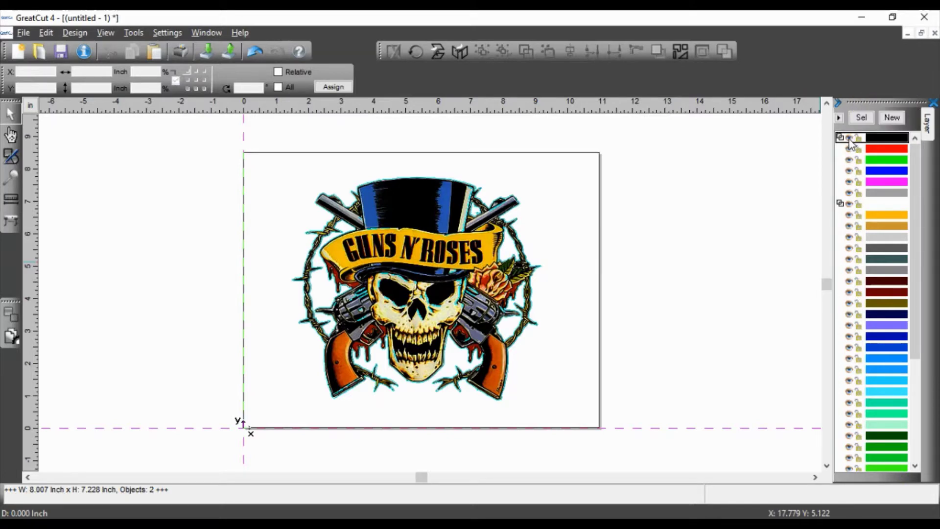
left_click(851, 139)
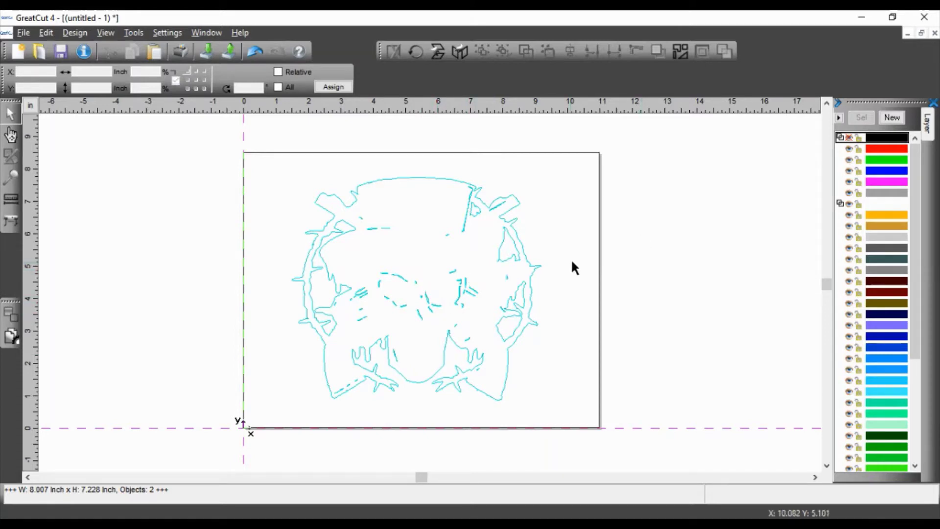
left_click(466, 220)
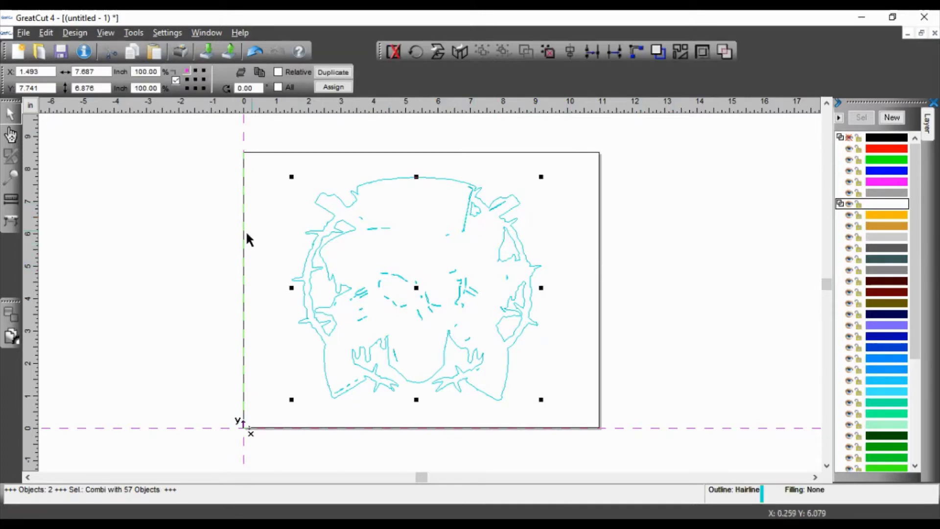
scroll(168, 205, "up", 2)
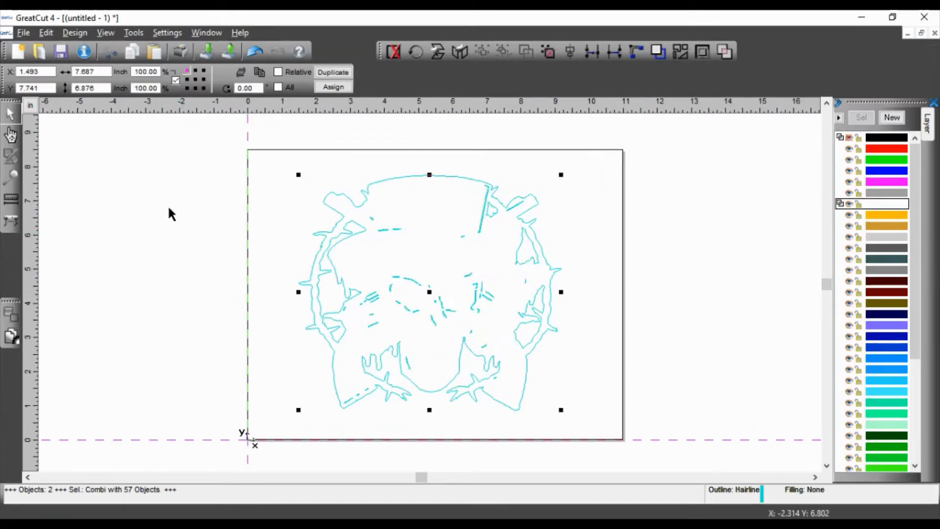
Zoom in and apply Design > Break Combination to split the contour into 58 objects
scroll(333, 235, "up", 1)
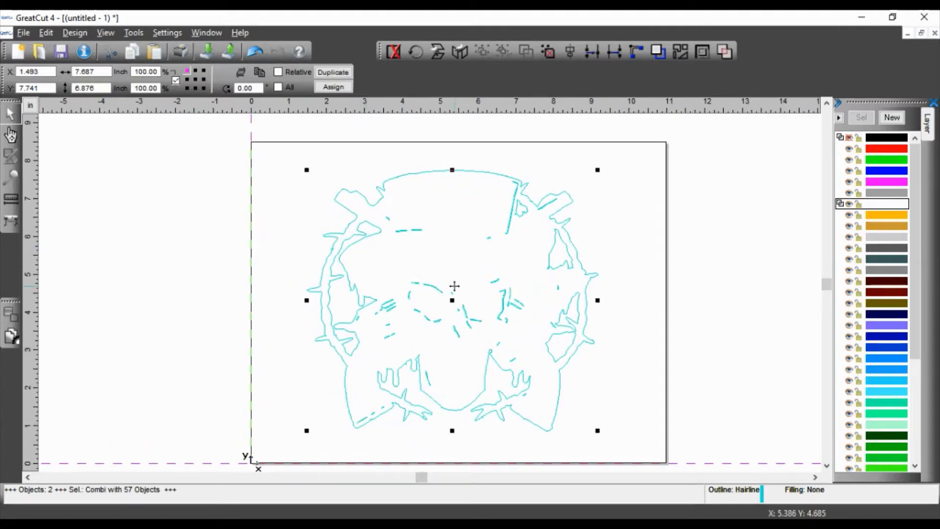
scroll(454, 285, "up", 1)
scroll(454, 286, "up", 1)
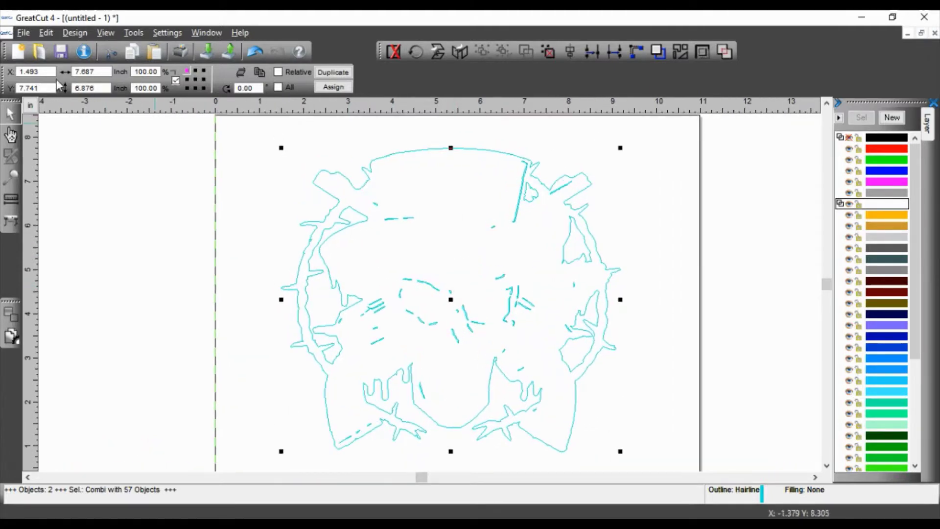
left_click(72, 33)
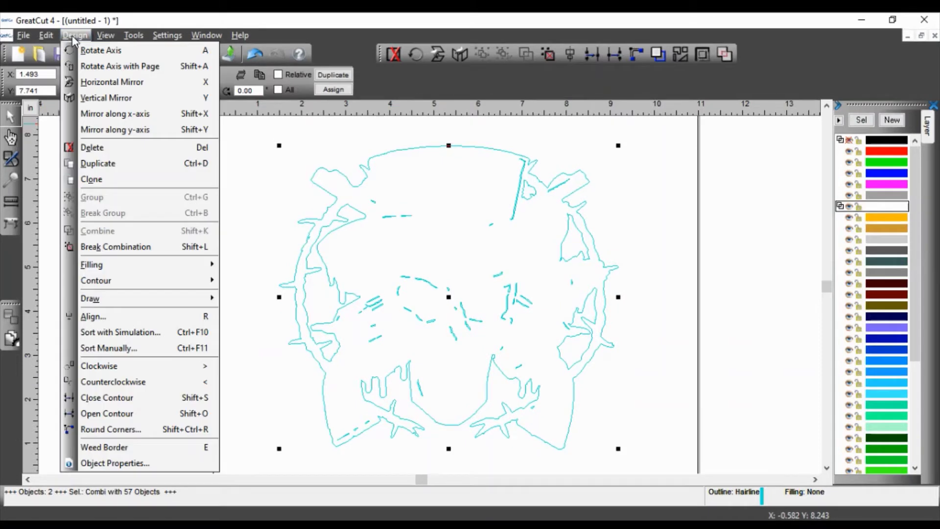
left_click(125, 248)
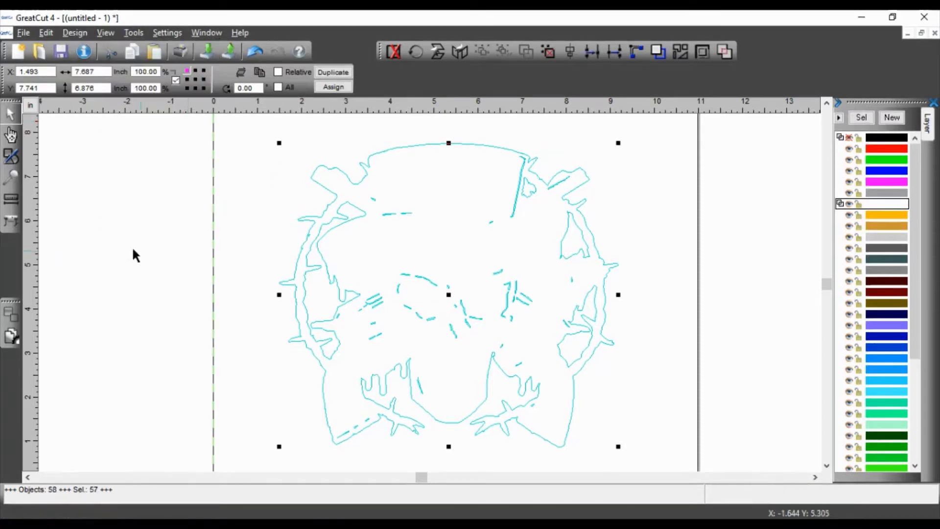
Delete the 36 inner contour fragments inside the face area
left_click(131, 246)
left_click(429, 277)
left_click(390, 214)
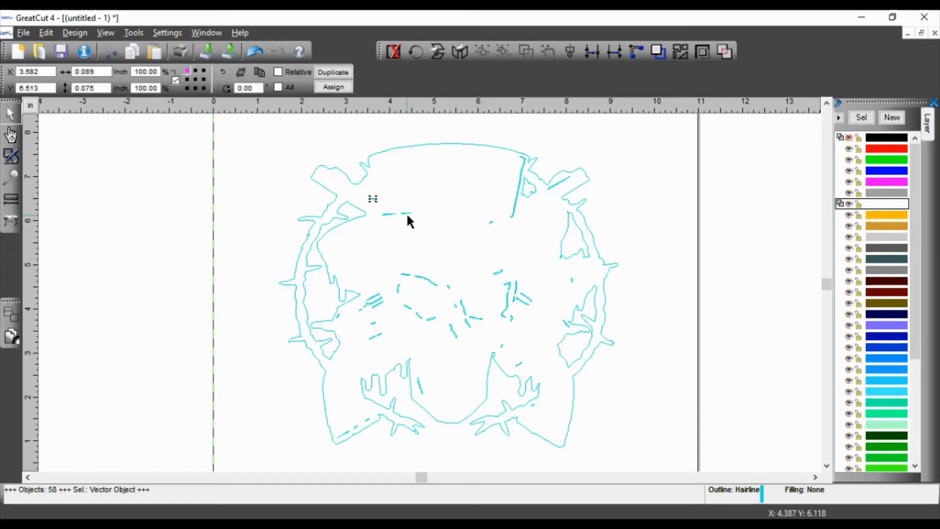
left_click(407, 213)
left_click(500, 289)
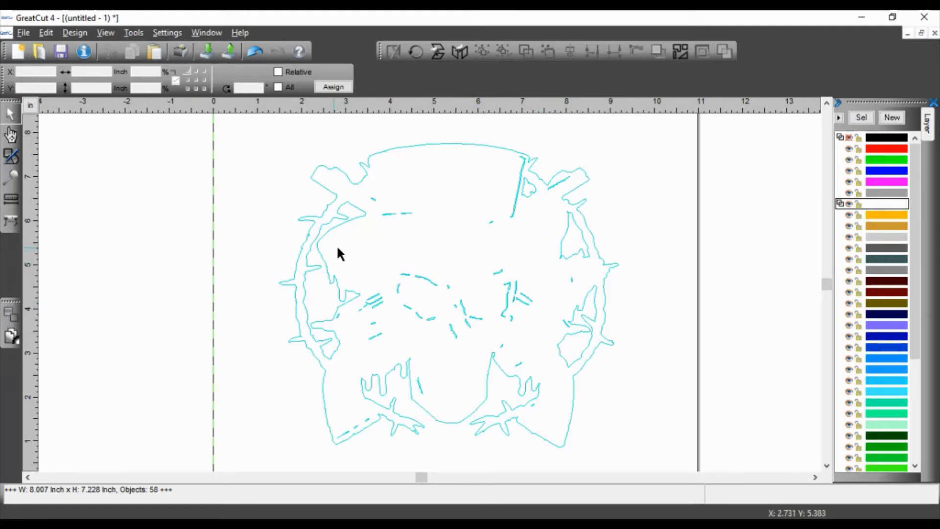
left_click_drag(334, 248, 581, 354)
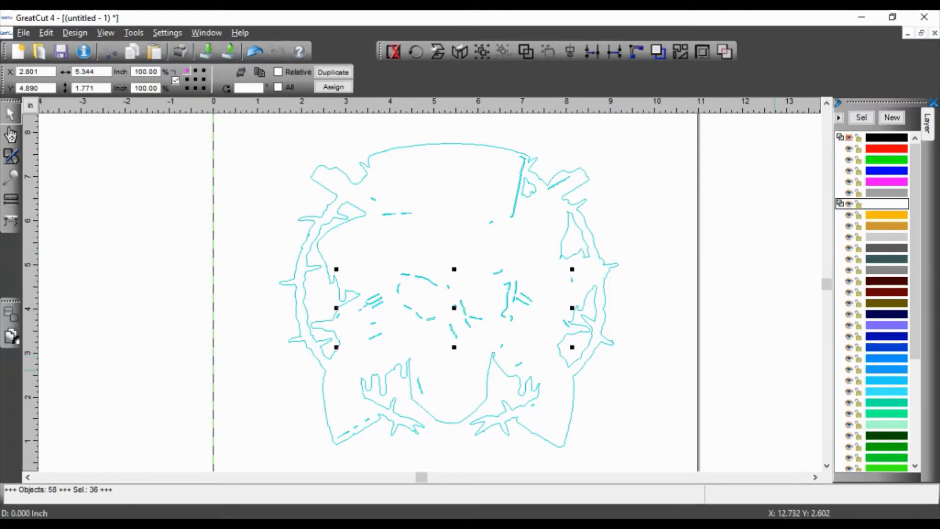
key("Delete")
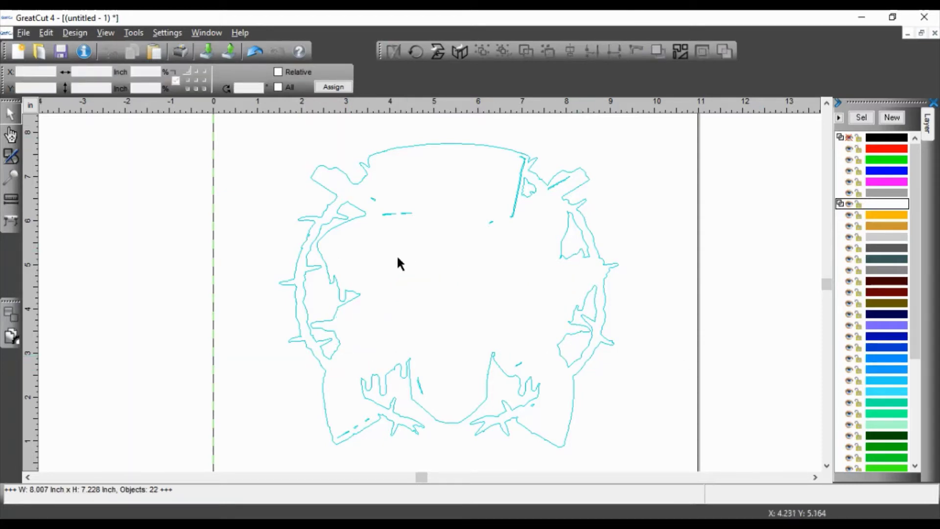
Delete the four upper dashes, seven bottom fragments and the slanted top-right line
left_click_drag(352, 272, 516, 189)
key("Delete")
mouse_move(296, 358)
left_mouse_down()
mouse_move(557, 407)
mouse_move(555, 444)
left_mouse_up()
key("Delete")
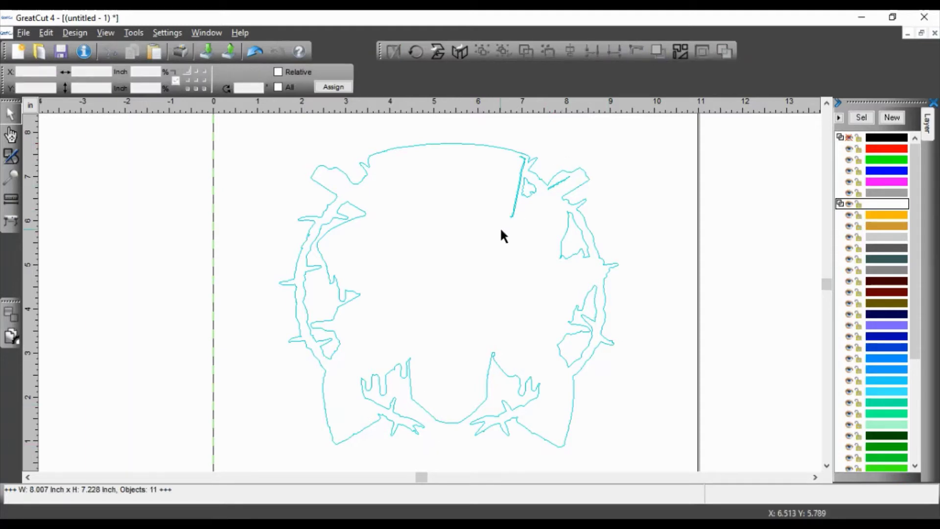
left_click(513, 213)
key("Delete")
left_click(526, 159)
left_click(601, 181)
Zoom in and delete the slanted line and two small dashes at the top right
scroll(520, 218, "up", 2)
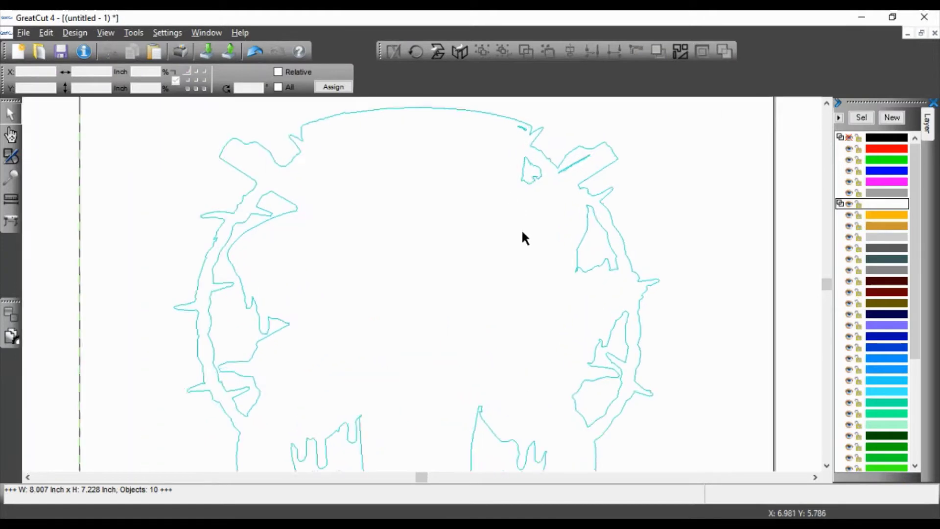
left_click(576, 159)
key("Delete")
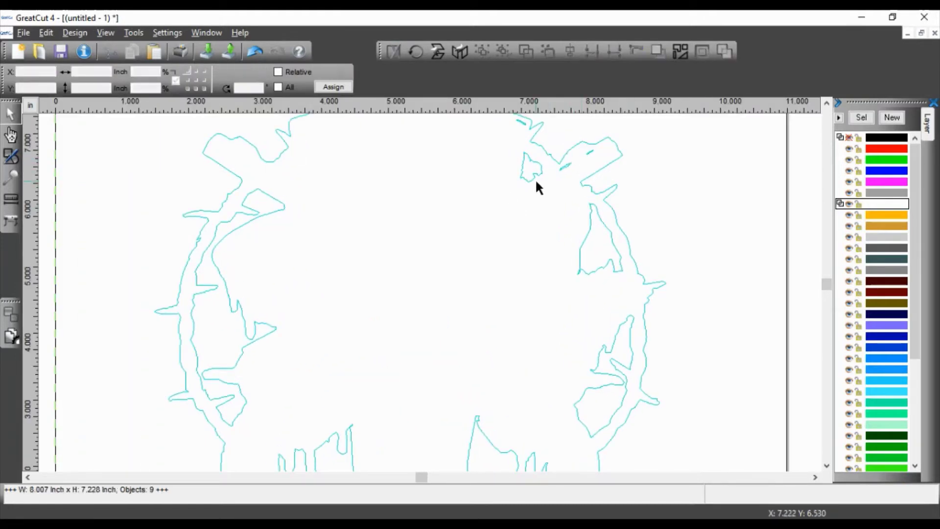
left_click_drag(562, 119, 616, 198)
key("Delete")
left_click_drag(547, 134, 609, 214)
key("Delete")
Undo an accidental move of the outer contour and delete one last small leftover piece
scroll(545, 183, "down", 1)
left_click(489, 126)
left_click_drag(542, 152, 597, 178)
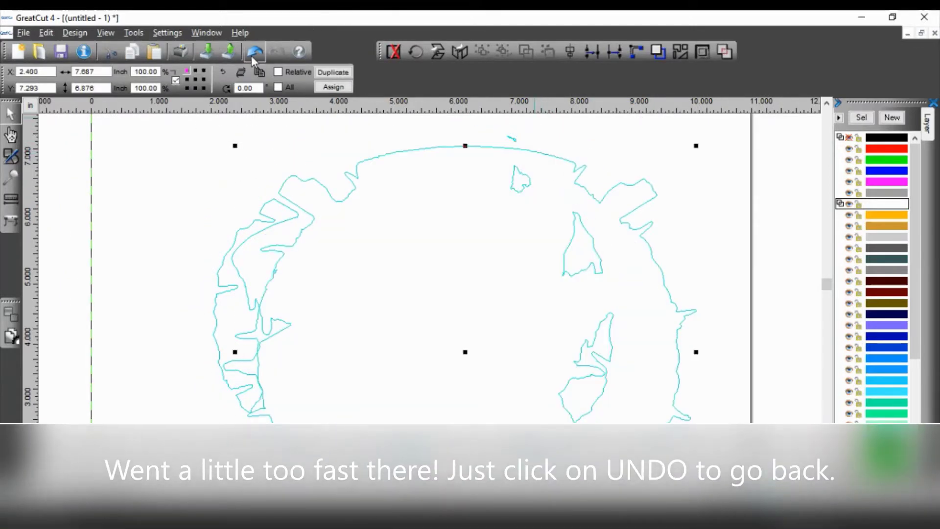
left_click(253, 51)
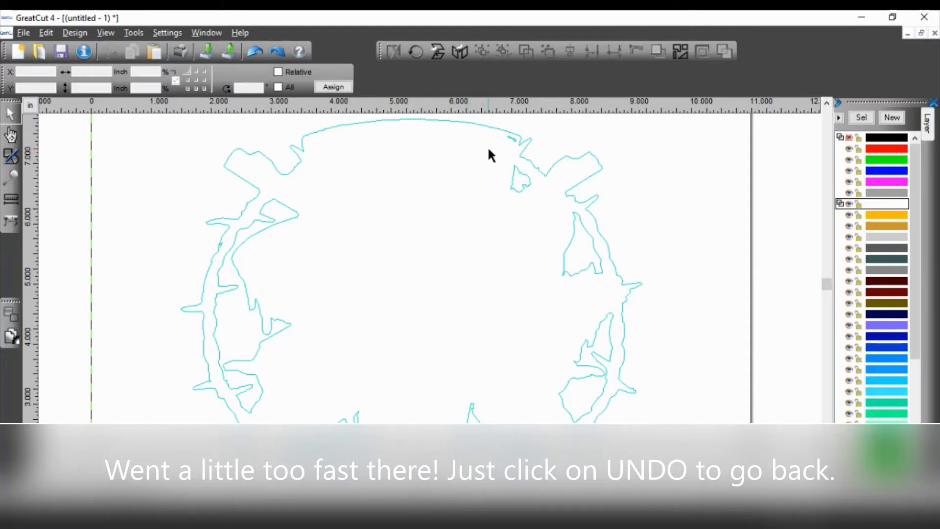
left_click_drag(491, 150, 593, 133)
key("Delete")
scroll(448, 327, "down", 3)
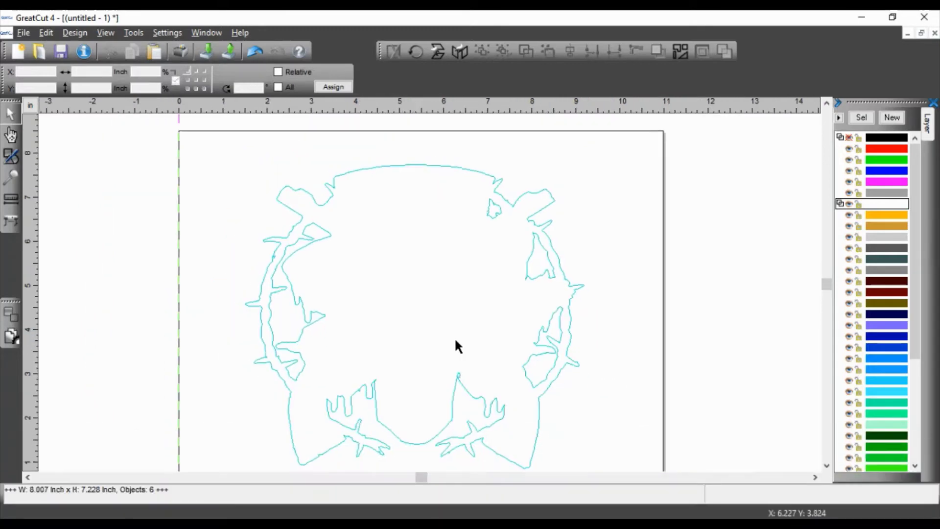
Zoom out to check the cleaned contour, then unhide the first layer's logo bitmap
scroll(469, 328, "down", 1)
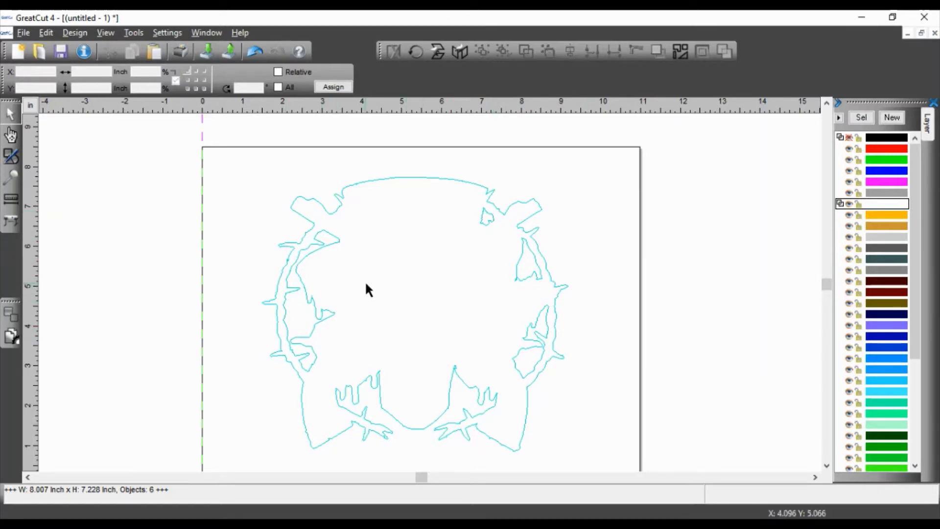
scroll(383, 296, "up", 1)
scroll(386, 297, "up", 3)
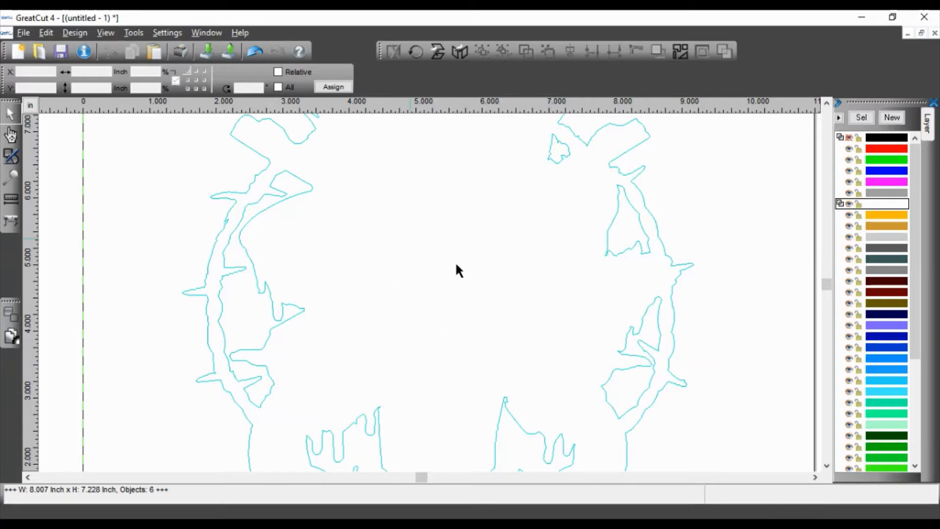
scroll(462, 310, "down", 3)
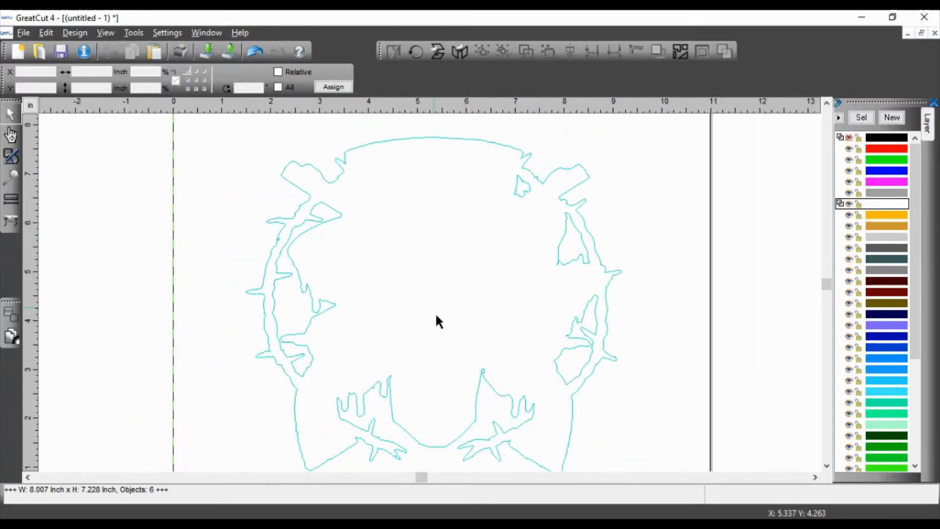
scroll(454, 326, "down", 1)
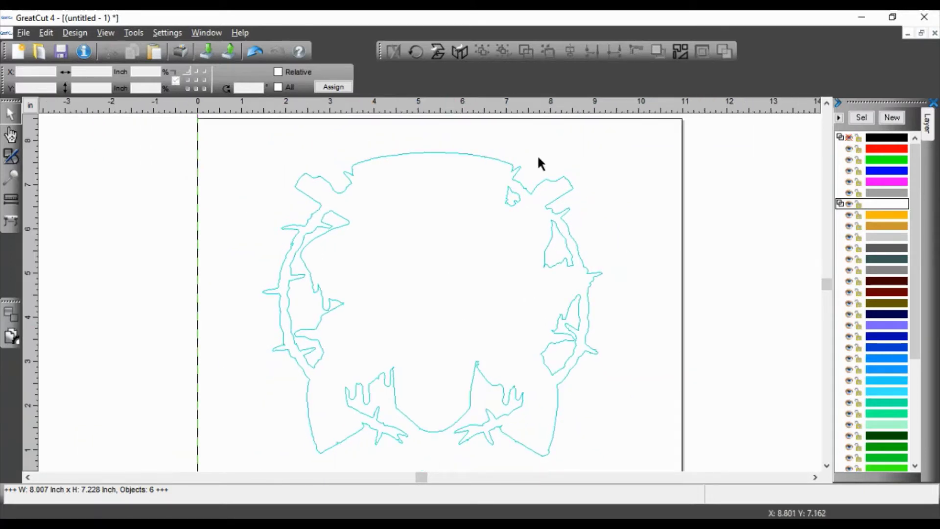
left_click(850, 138)
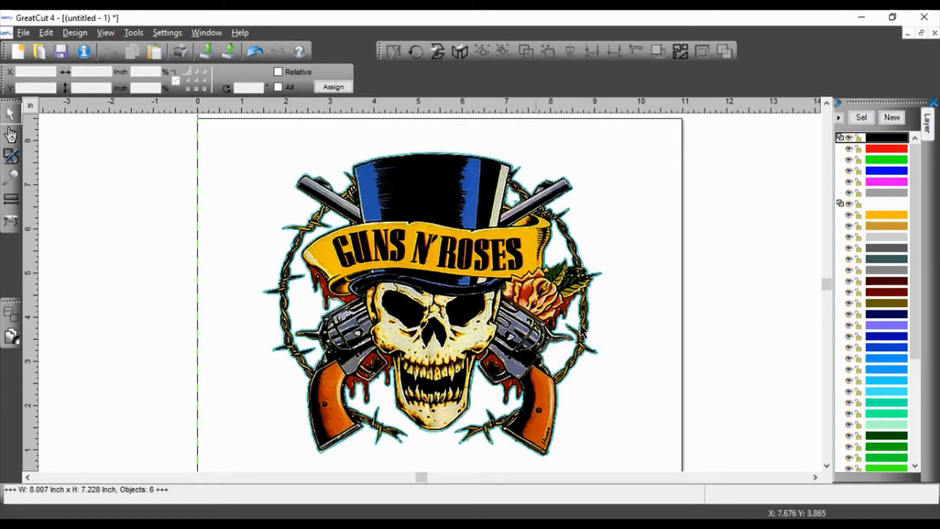
Combine the five teal outline pieces into one contour, hiding the logo layer meanwhile and showing it again
scroll(722, 333, "down", 1)
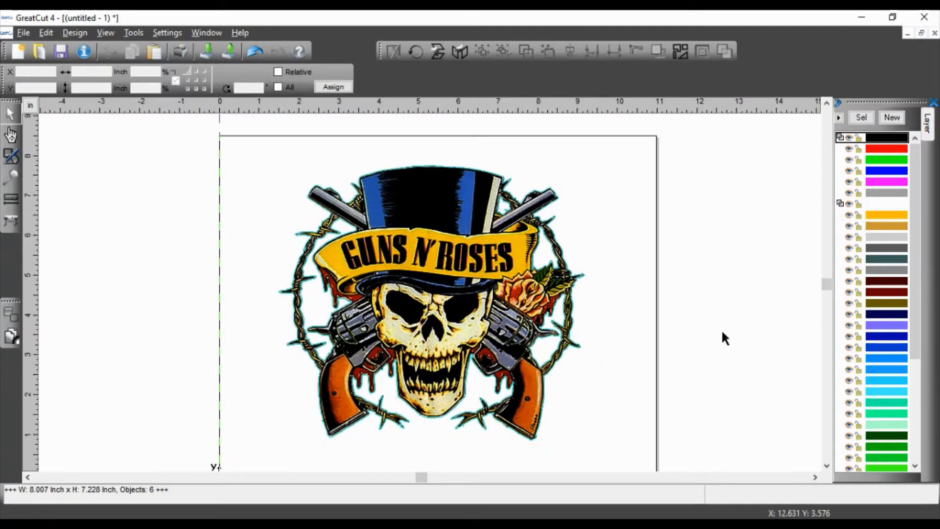
left_click(575, 346)
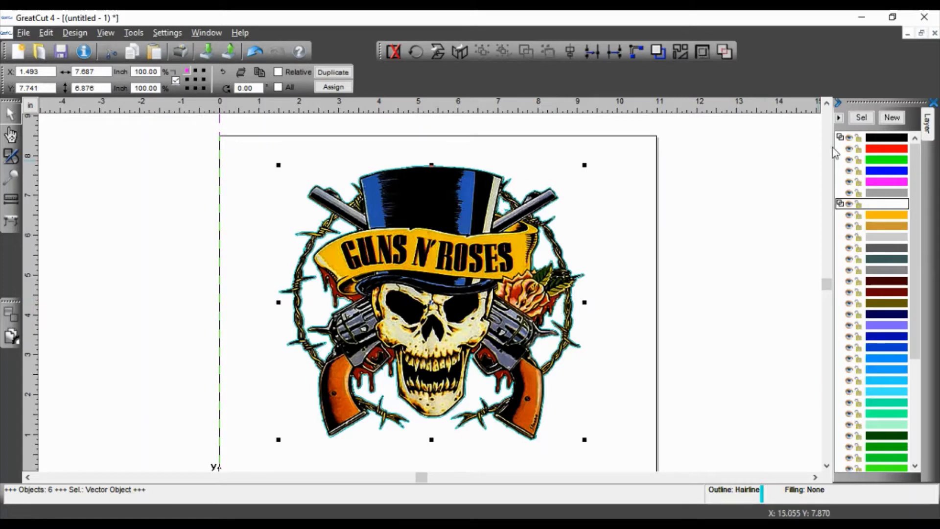
left_click(849, 138)
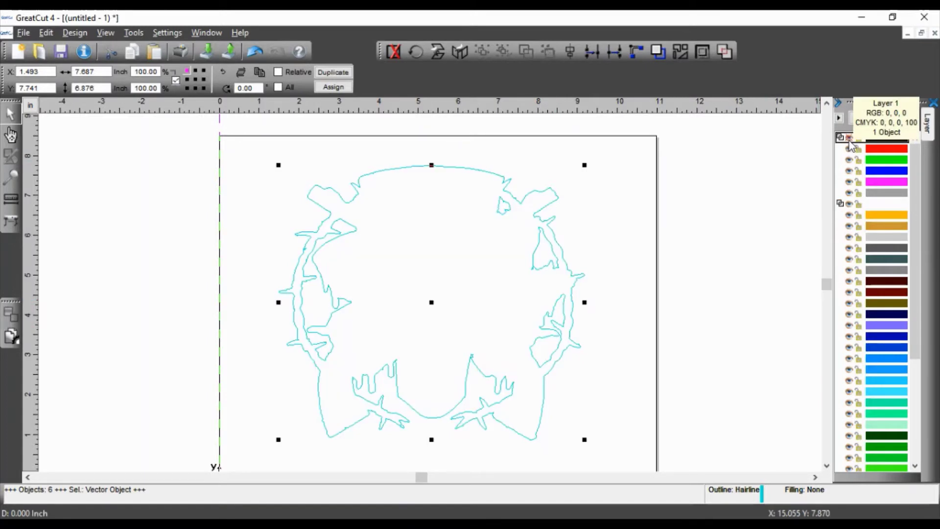
left_click(730, 243)
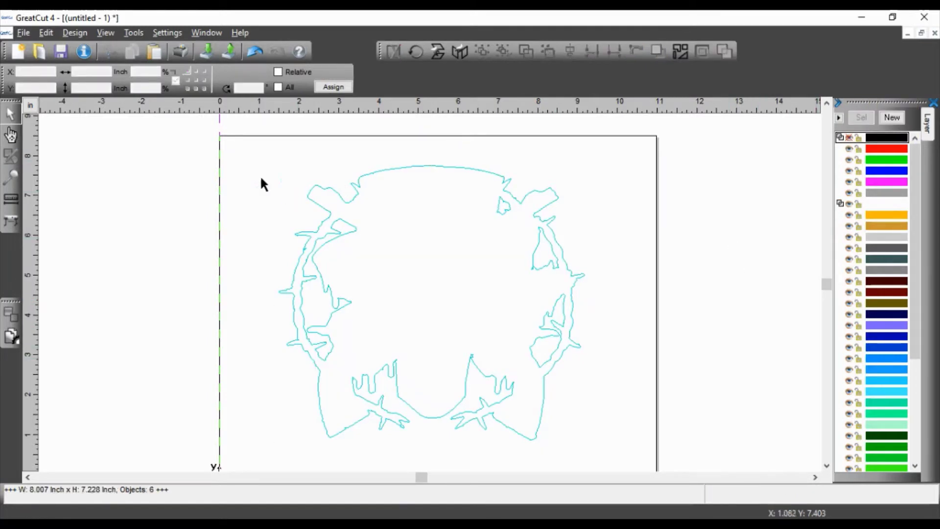
left_click_drag(258, 147, 619, 462)
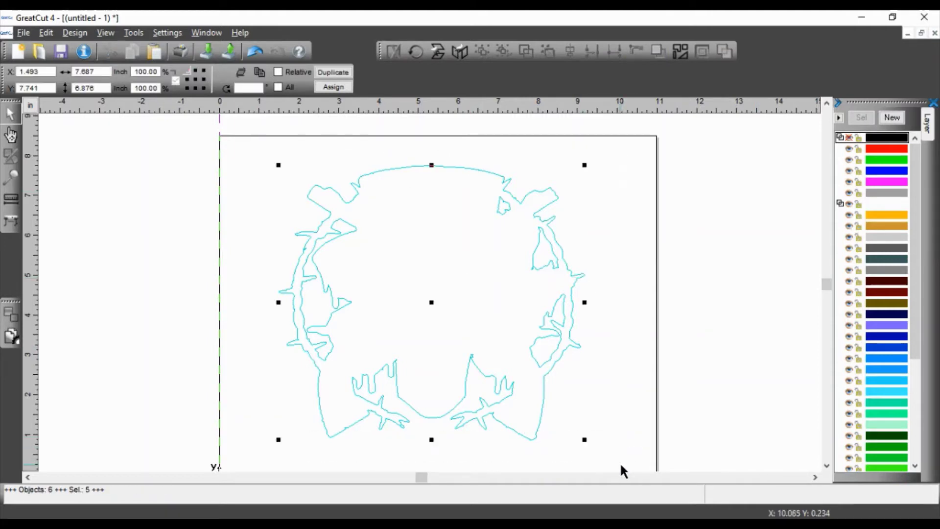
left_click(82, 36)
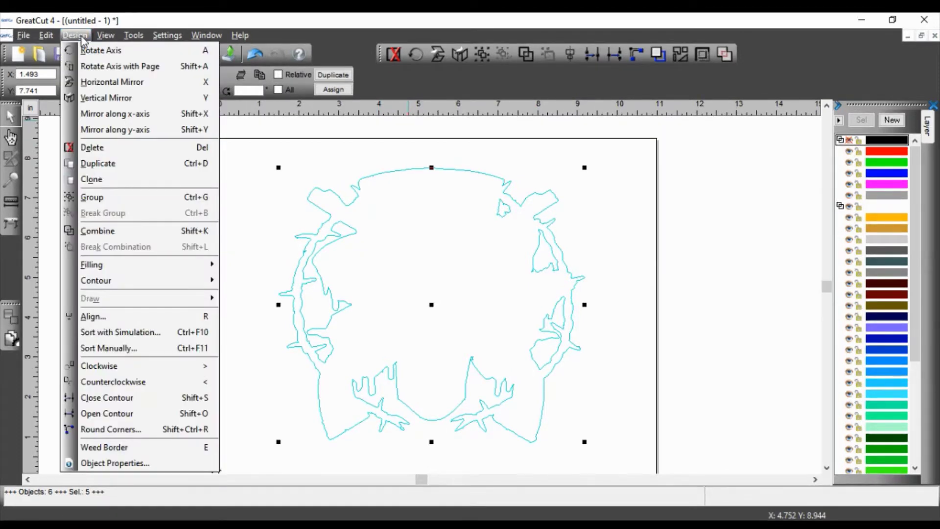
left_click(186, 231)
left_click(336, 225)
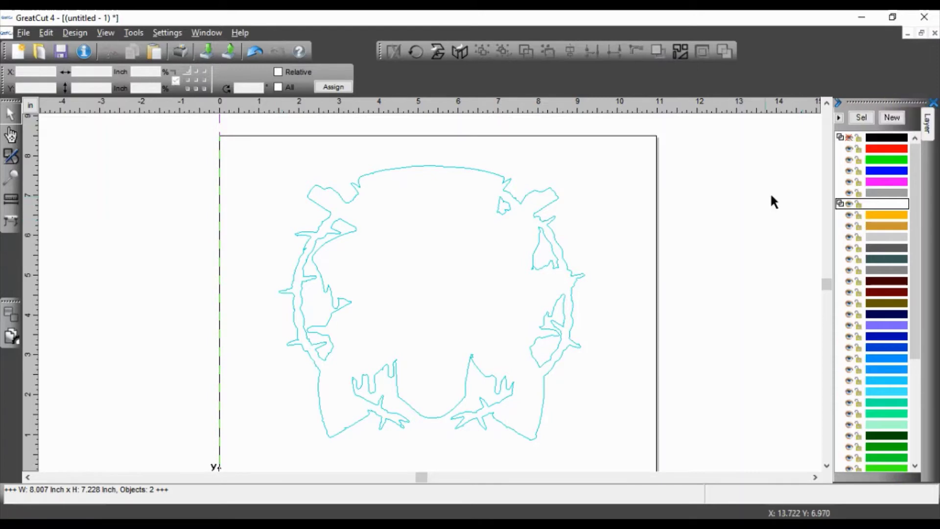
left_click(850, 137)
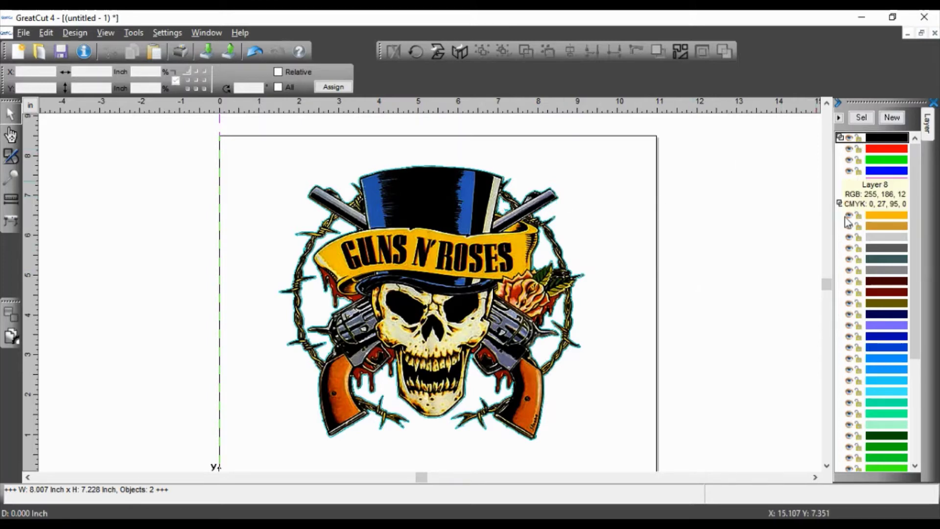
Select the combined contour and add four register marks via Tools > Set Register Marks
left_click(870, 205)
left_click(579, 345)
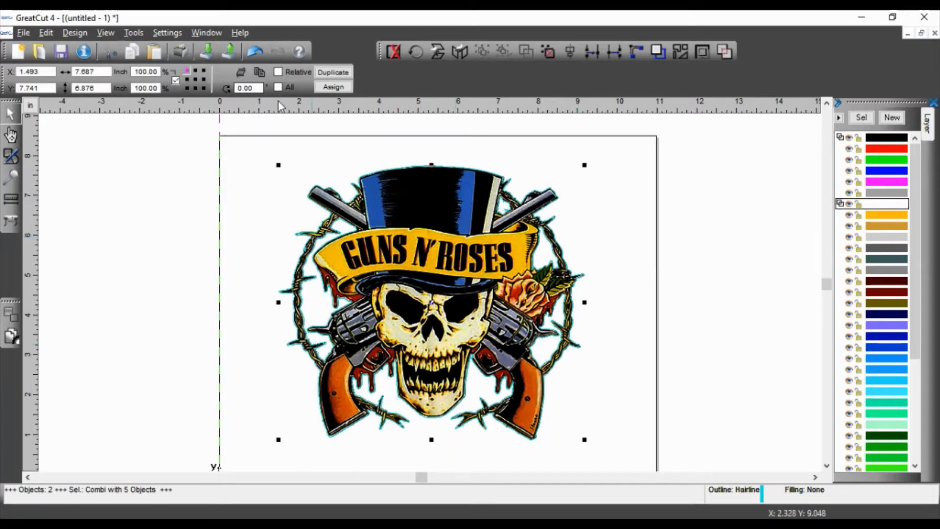
left_click(132, 32)
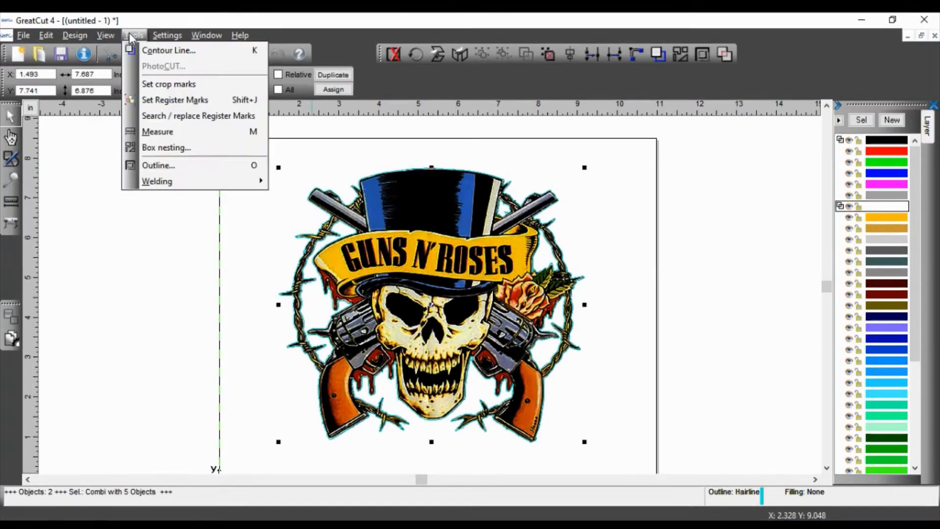
left_click(162, 104)
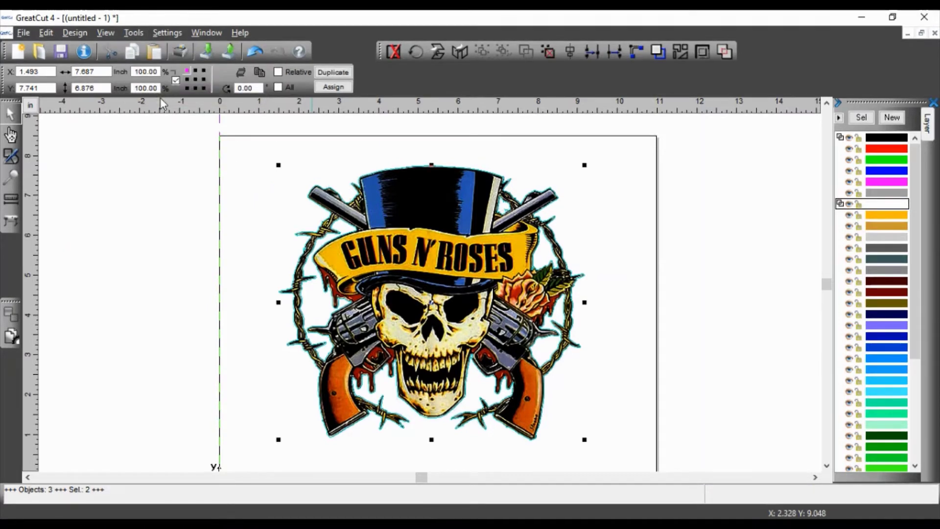
key("Escape")
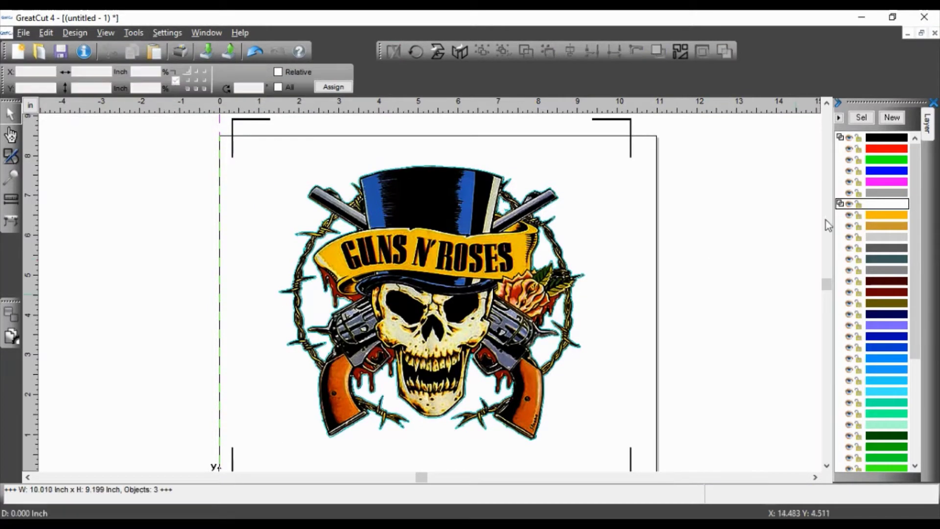
left_click(623, 119)
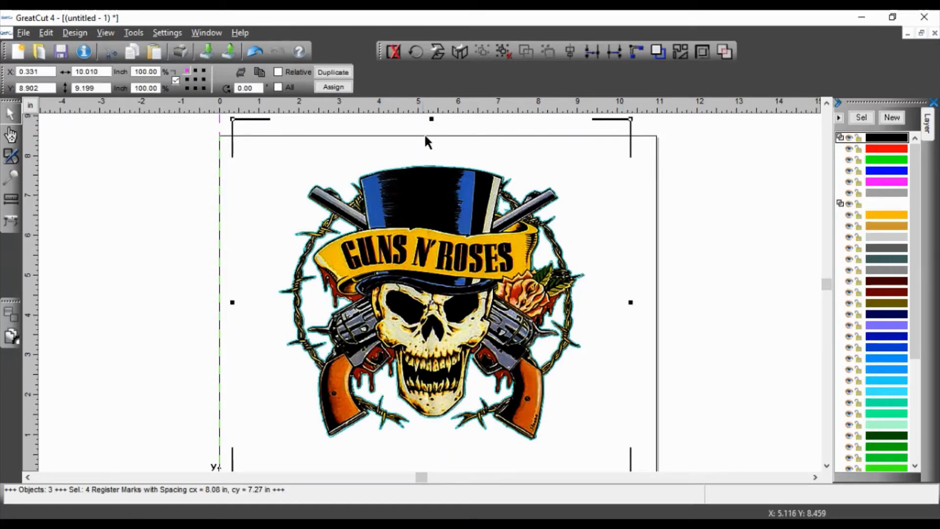
Pull the top, bottom, left and right register marks inward to closely frame the logo
left_click_drag(431, 120, 431, 152)
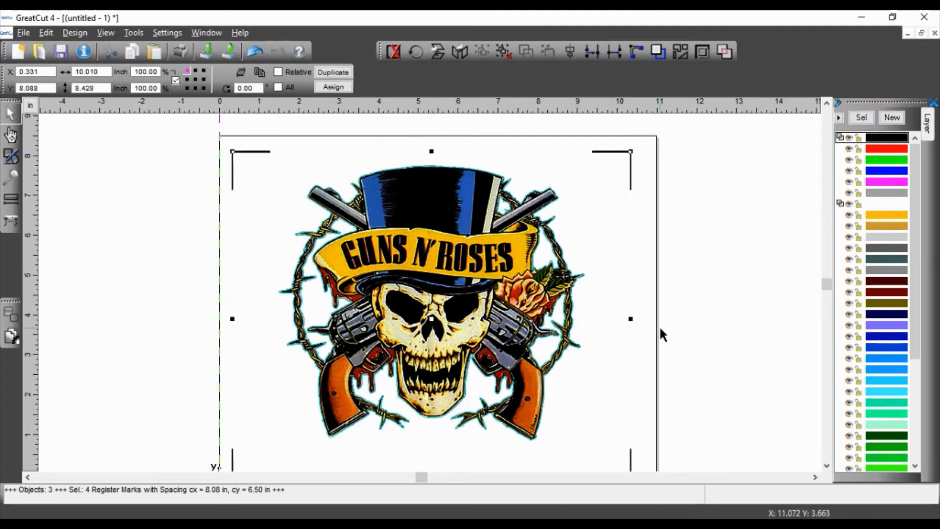
scroll(412, 431, "down", 3)
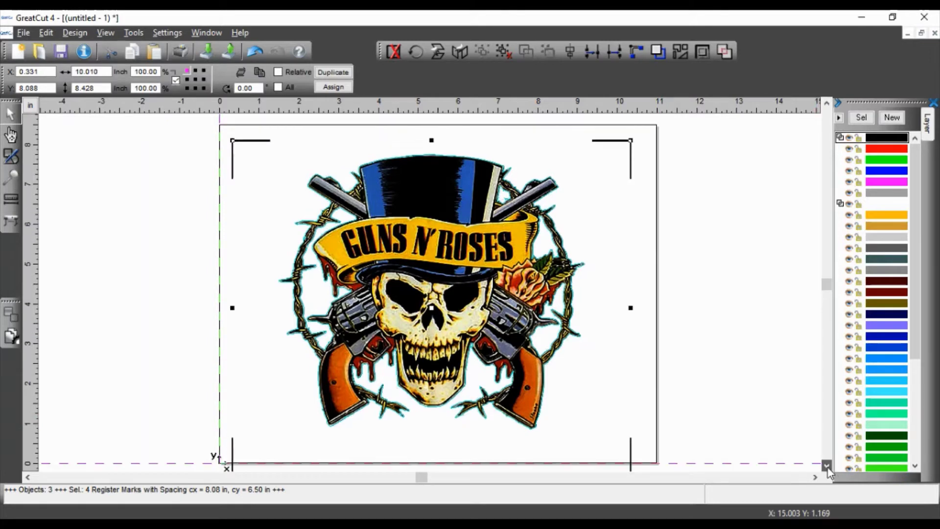
left_click_drag(431, 421, 434, 391)
left_click_drag(233, 237, 249, 237)
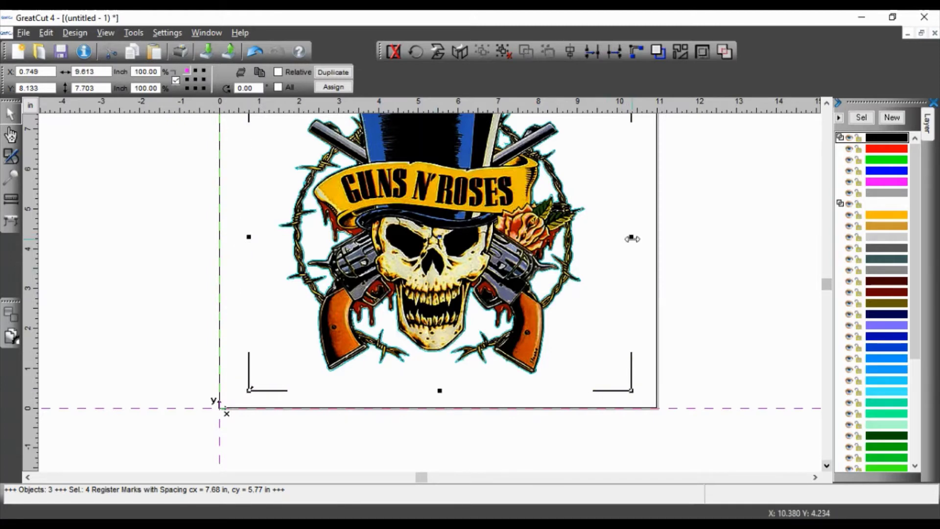
left_click_drag(631, 237, 615, 238)
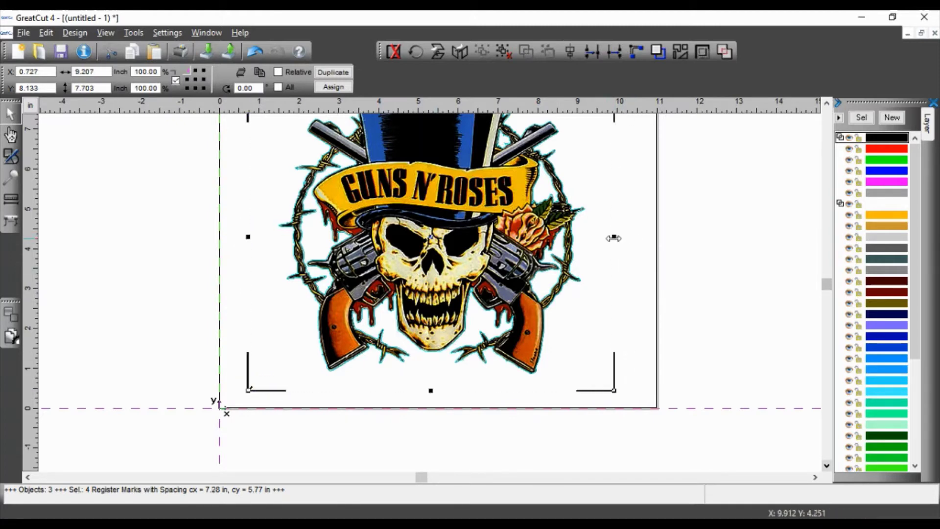
left_click(693, 272)
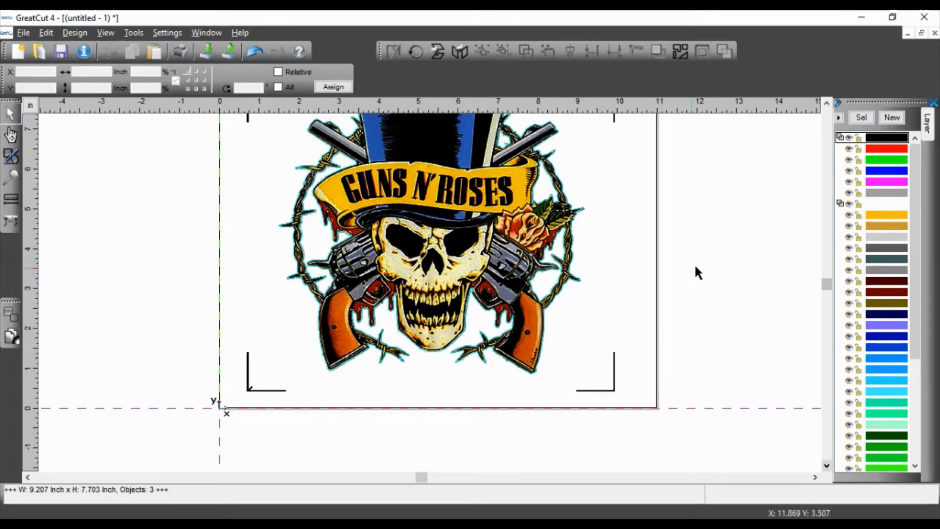
scroll(701, 269, "up", 1)
scroll(699, 260, "down", 2)
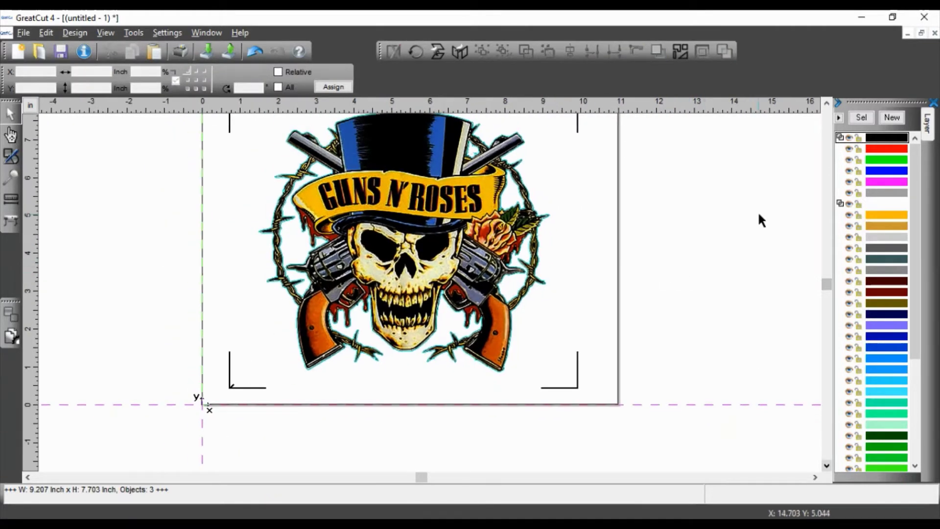
scroll(258, 162, "up", 3)
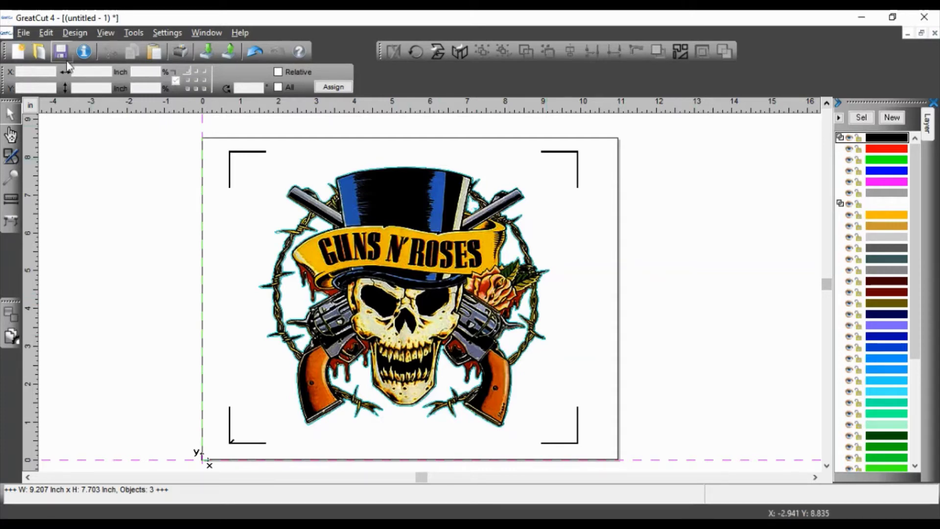
left_click(23, 33)
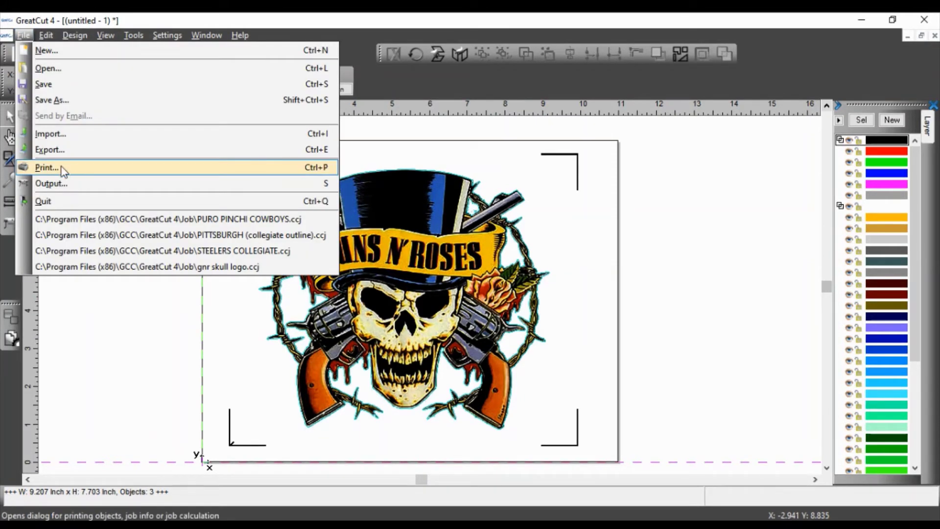
left_click(60, 167)
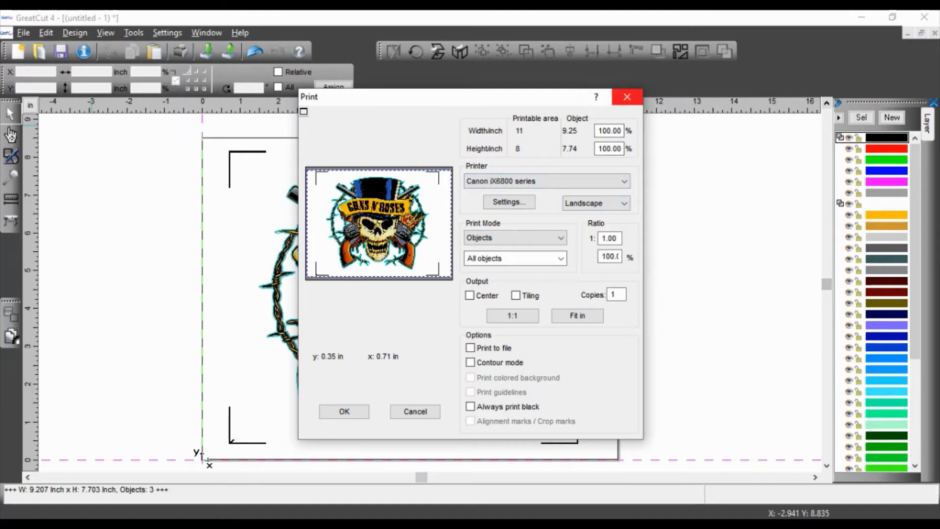
left_click(416, 411)
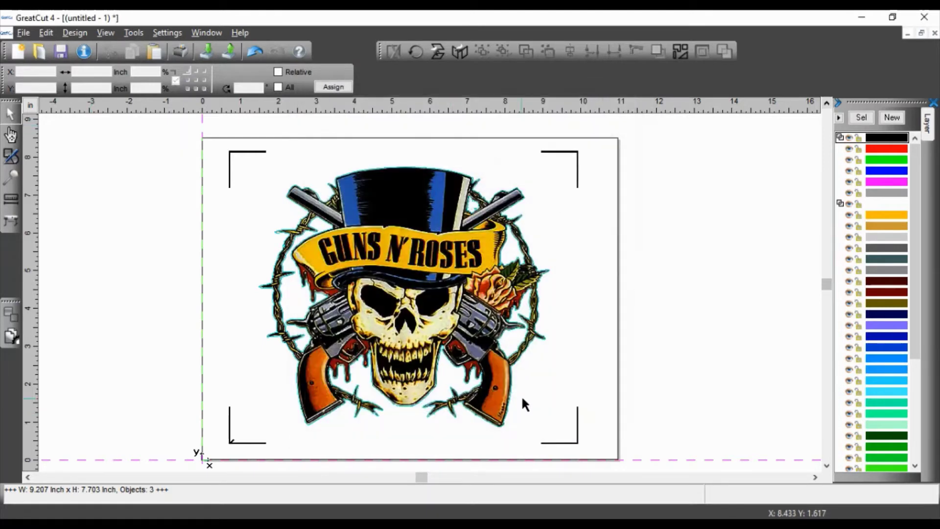
Try printing only the selected contour, cancel, then deselect everything to print the whole design
left_click(568, 152)
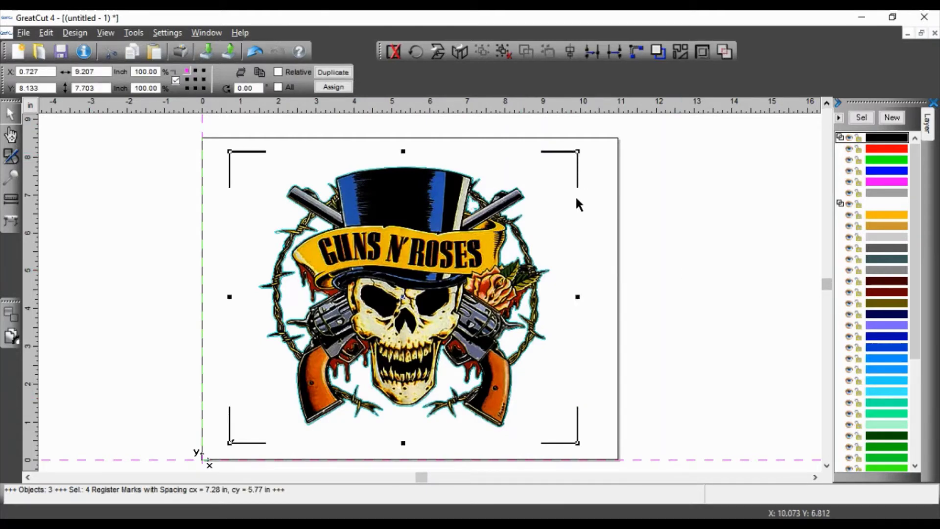
left_click(460, 186)
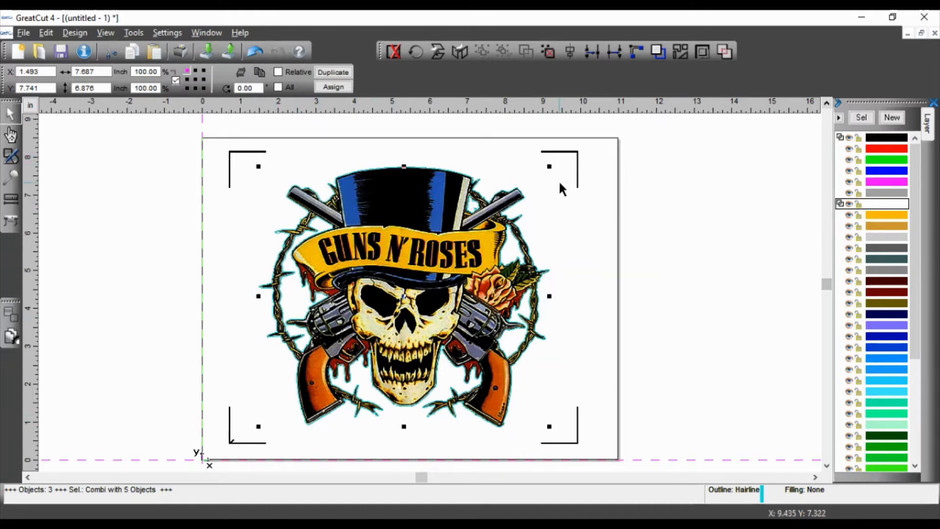
left_click(23, 33)
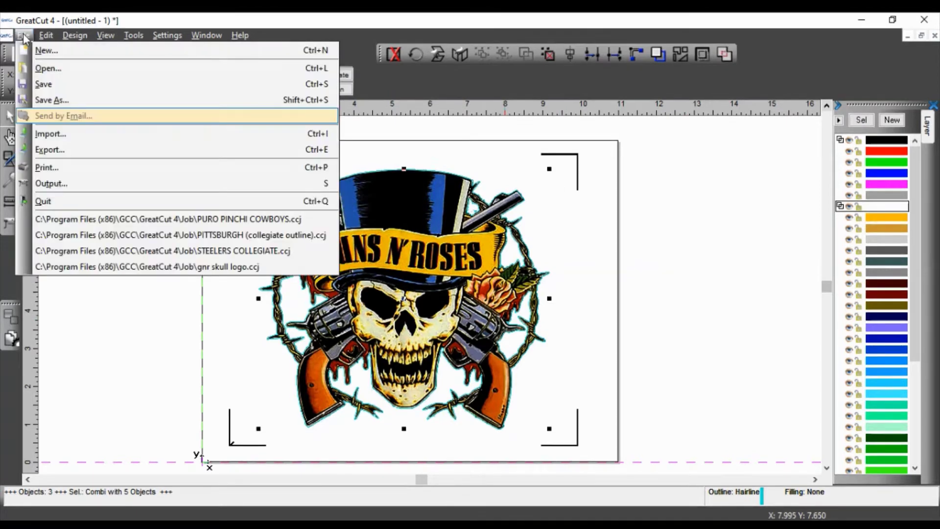
left_click(61, 169)
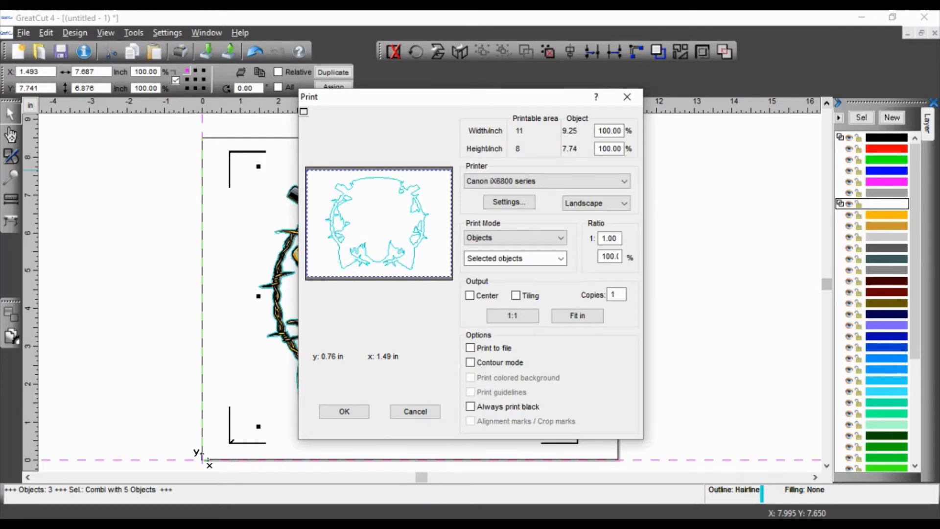
left_click(419, 415)
left_click(601, 303)
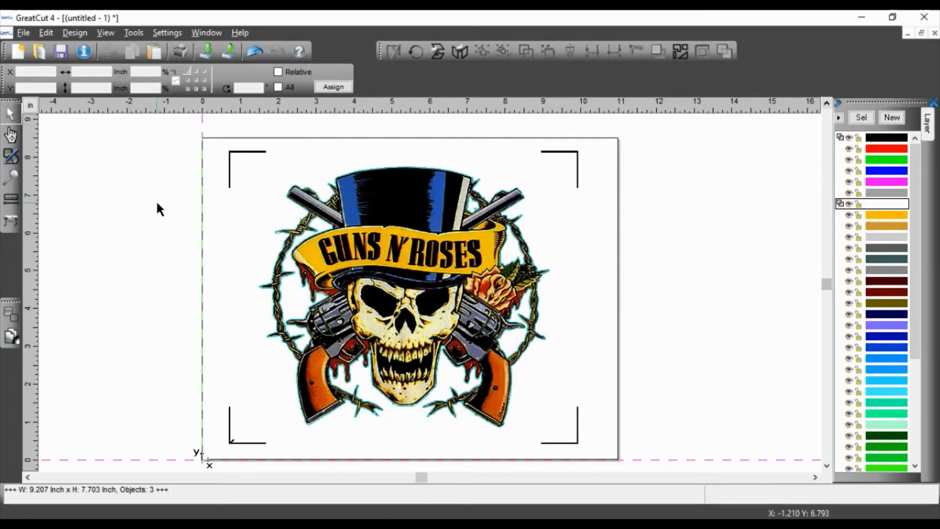
left_click(24, 32)
Print all objects, logo plus register marks, on the Canon iX6800 series in landscape
left_click(107, 167)
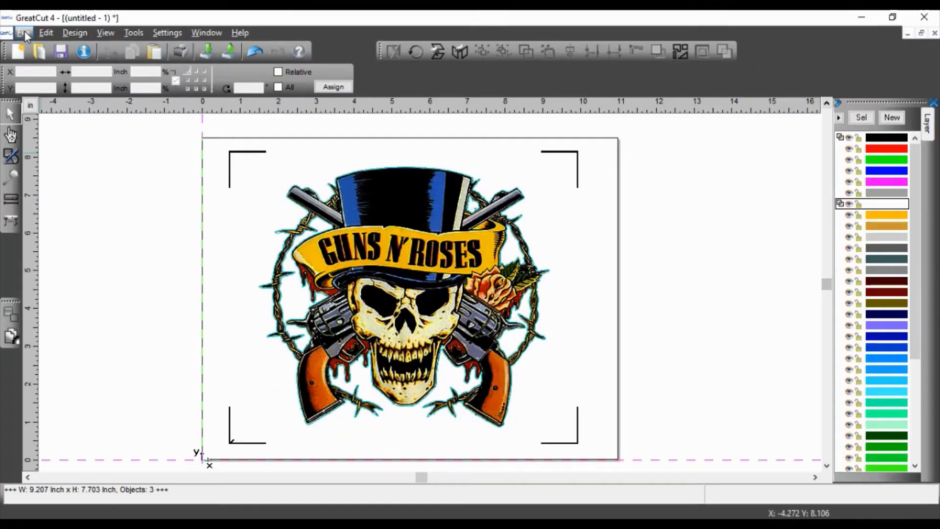
Open File > Output for the GCC Expert 24 LX, accepting the pen thickness notice and copies value
left_click(24, 33)
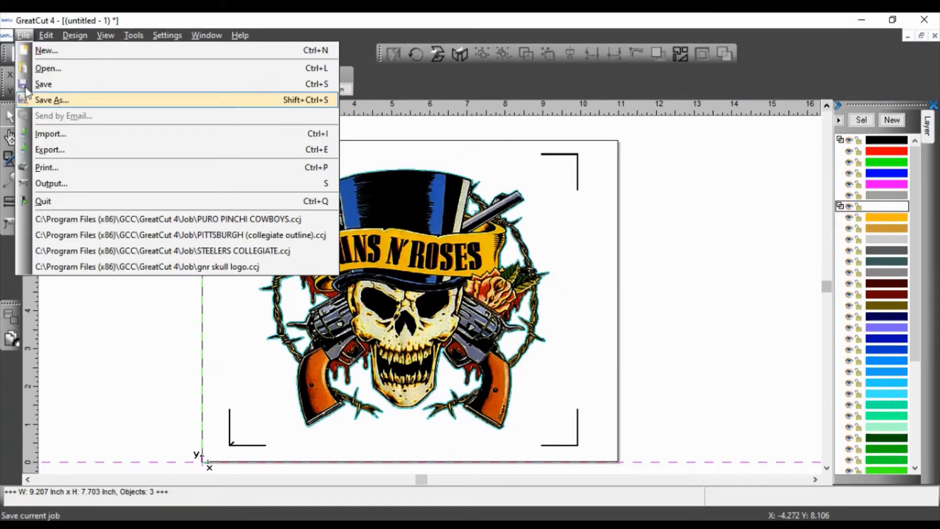
left_click(60, 189)
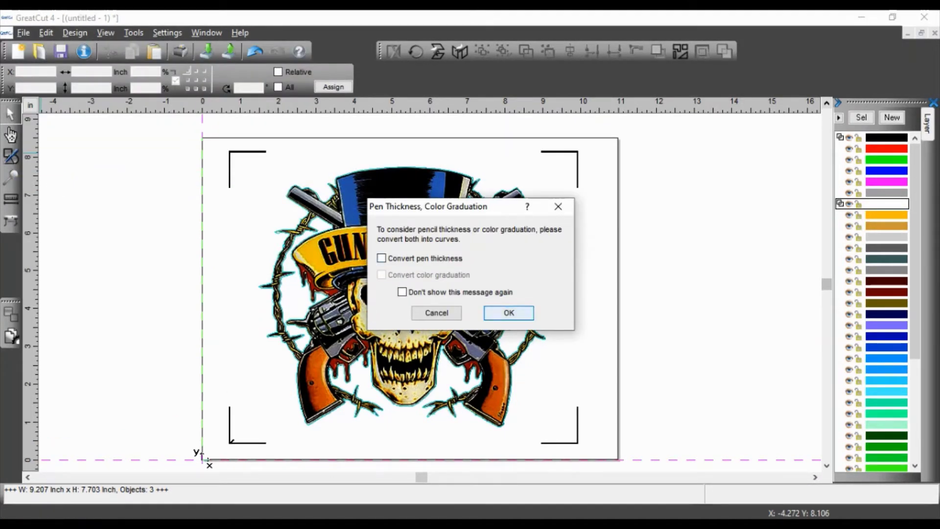
left_click(509, 313)
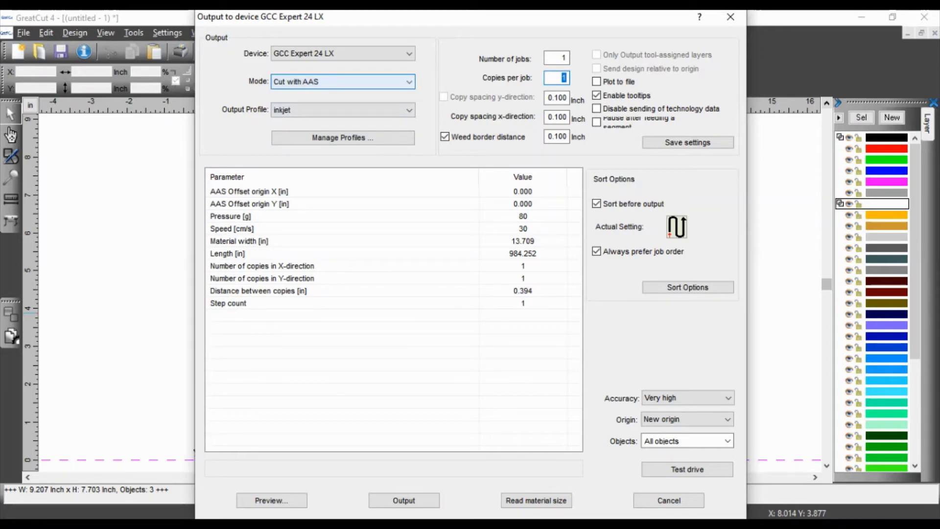
left_click(410, 84)
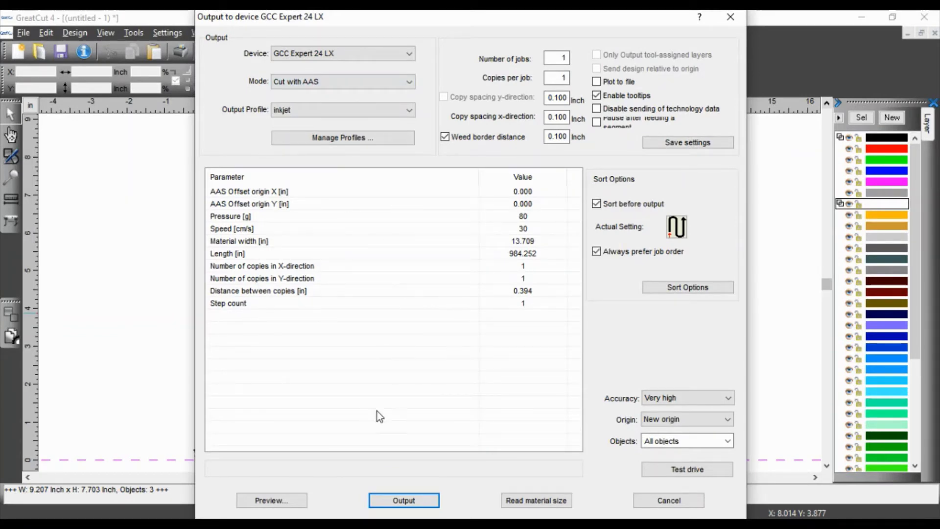
Preview the 9.2 running-inch dashed contour cut path, then close the preview
left_click(274, 501)
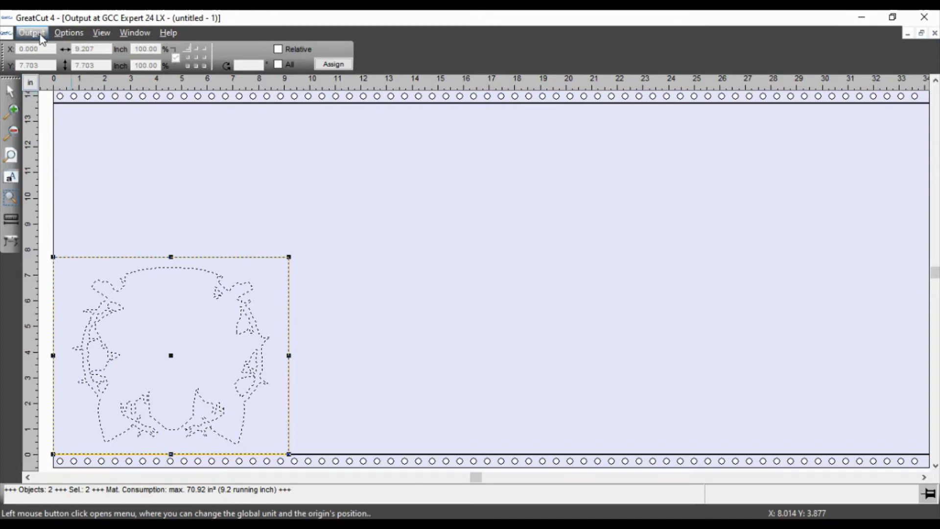
left_click(935, 33)
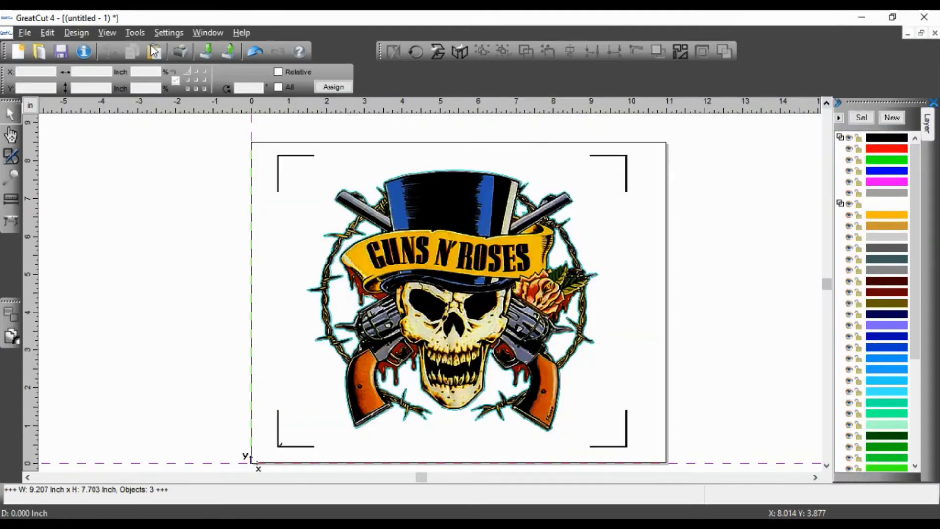
Reopen File > Output for the GCC Expert 24 LX and accept the Pen Thickness notice
left_click(24, 32)
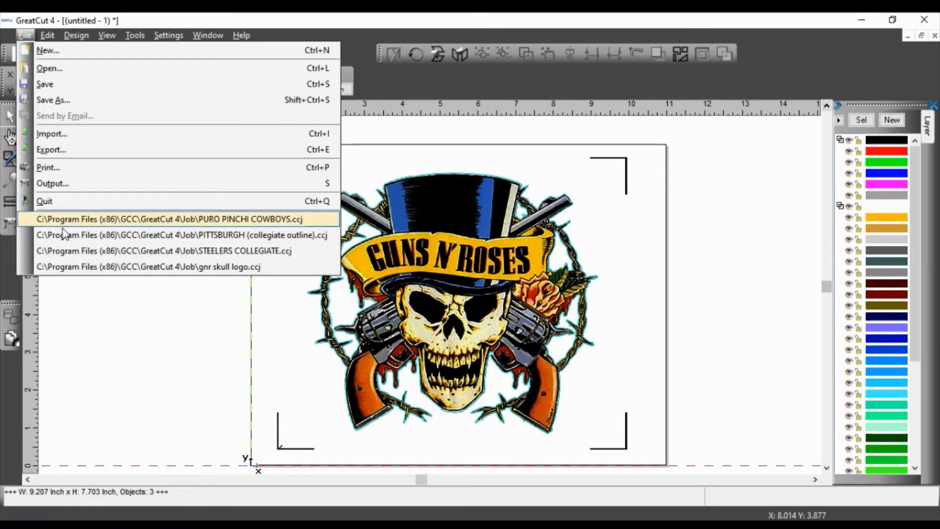
left_click(62, 185)
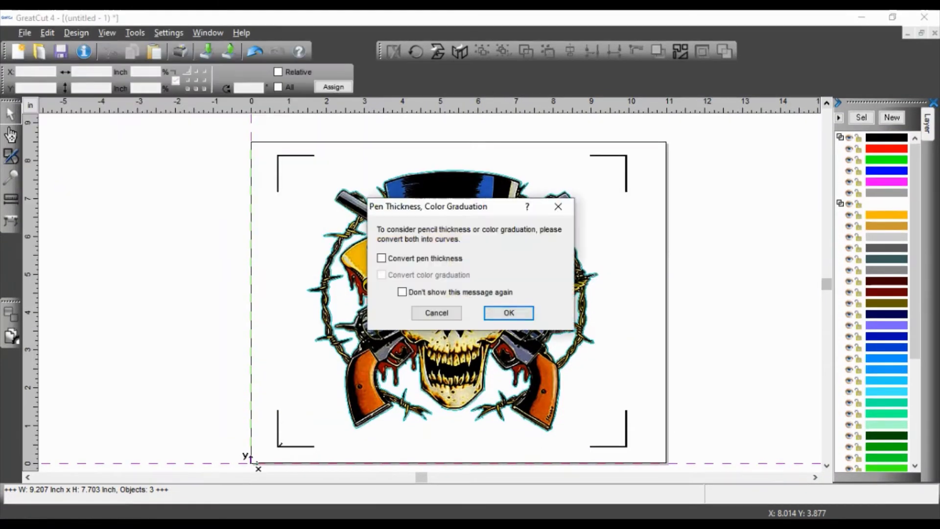
left_click(505, 315)
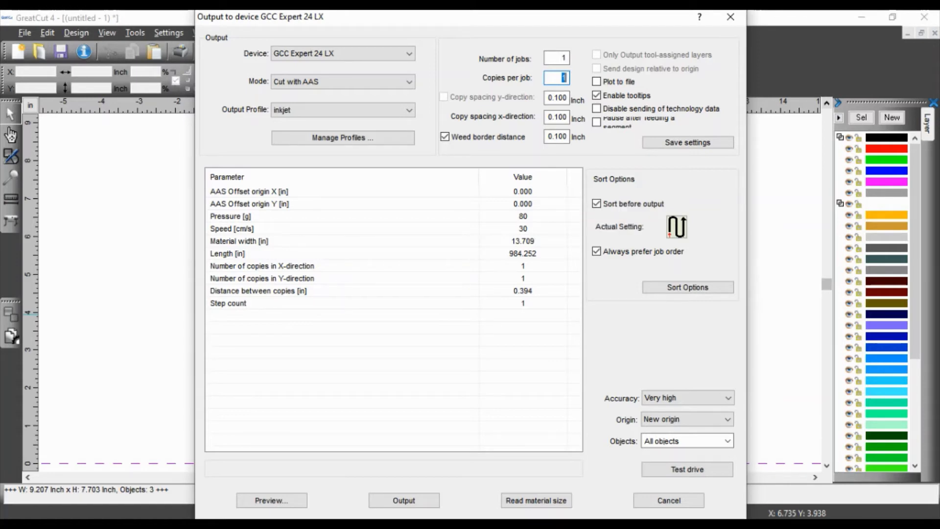
Preview the contour cut path with the logo and register marks on the material
left_click(287, 501)
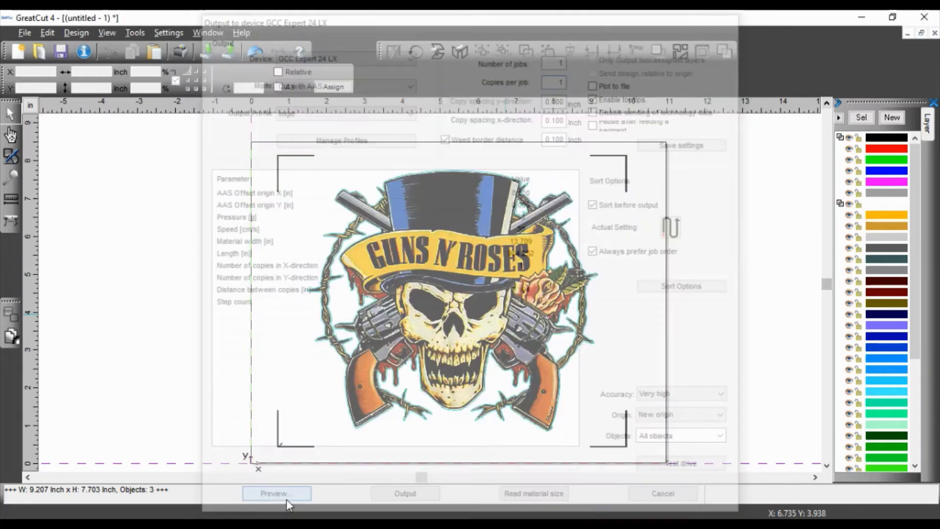